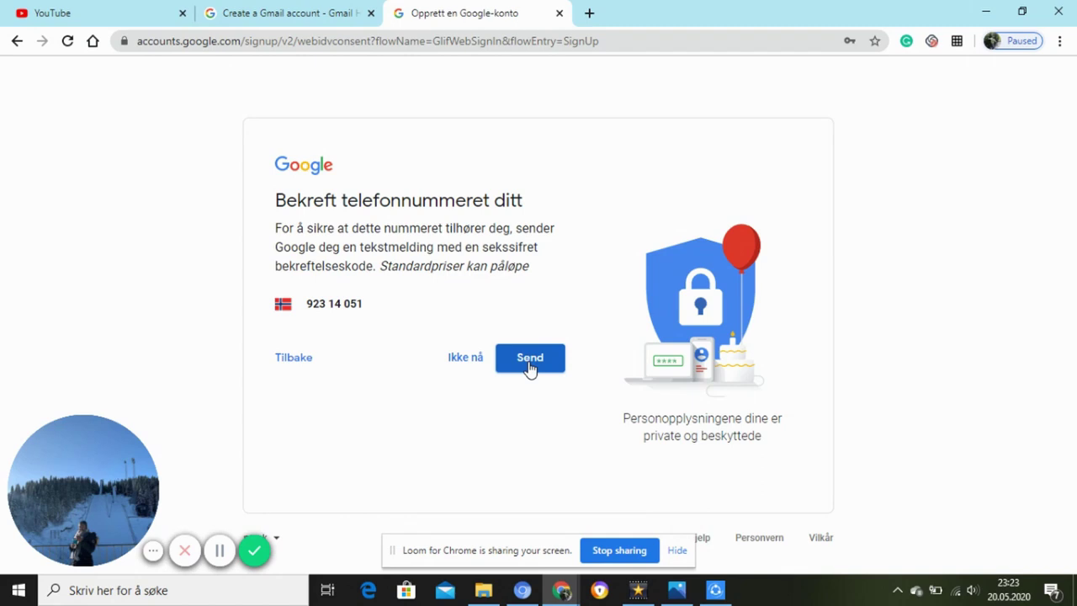
- Send a verification text to the phone and confirm it with the texted six-digit code
left_click(530, 358)
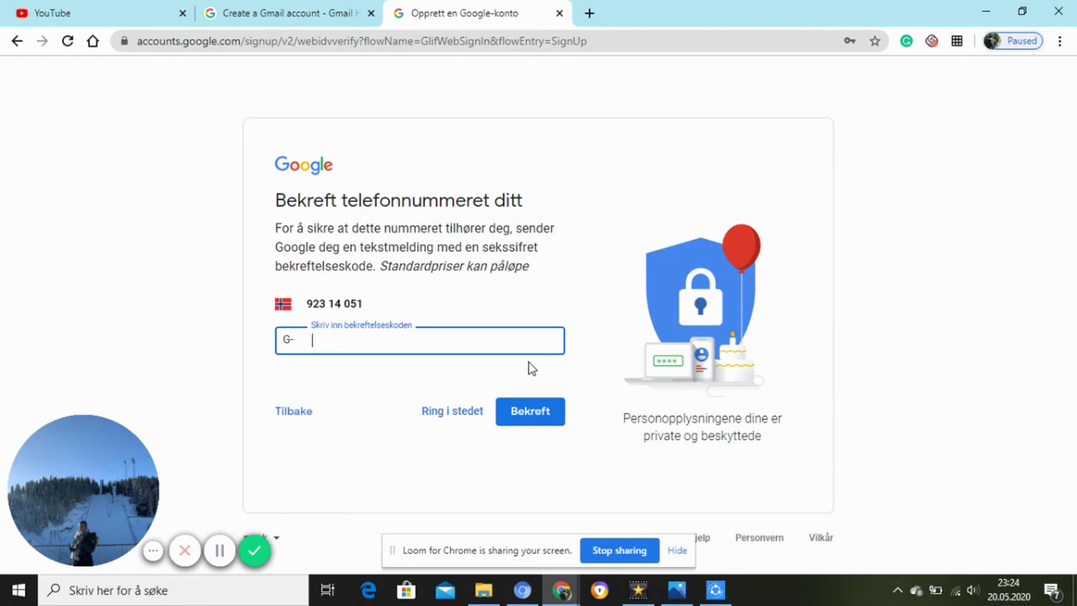
left_click(524, 418)
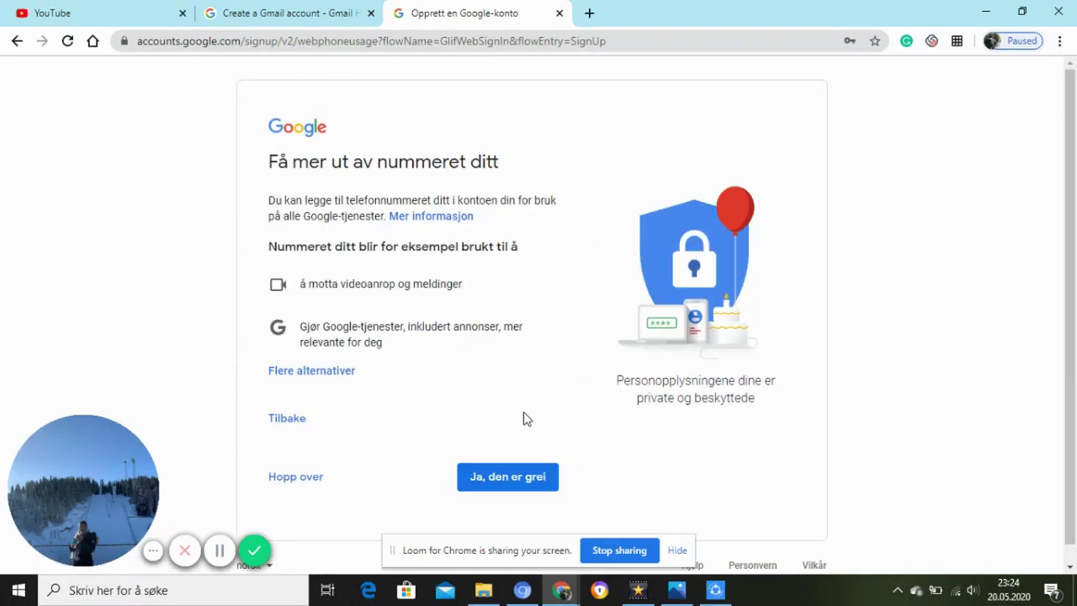
- Agree to use the number, accept both terms agreements, create the account, and confirm personalisation
left_click(511, 478)
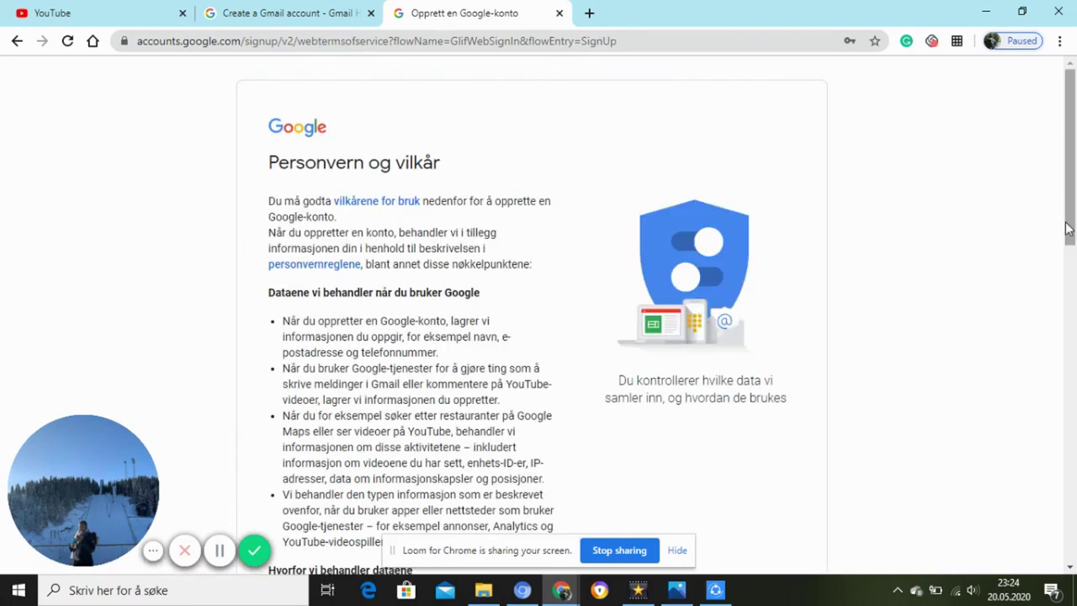
left_click_drag(1068, 229, 1063, 546)
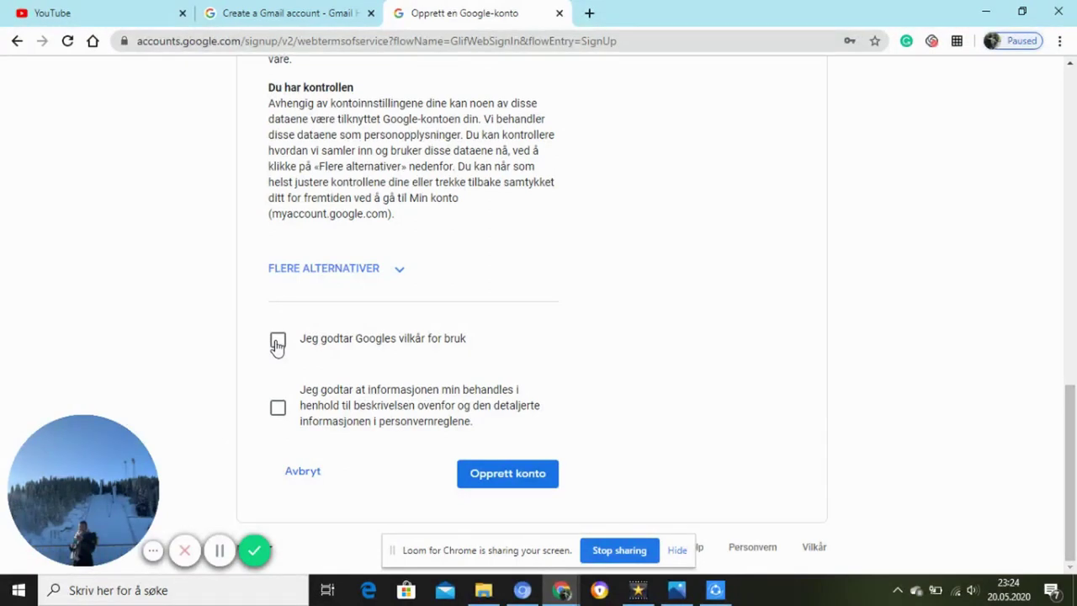
left_click(278, 343)
left_click(283, 411)
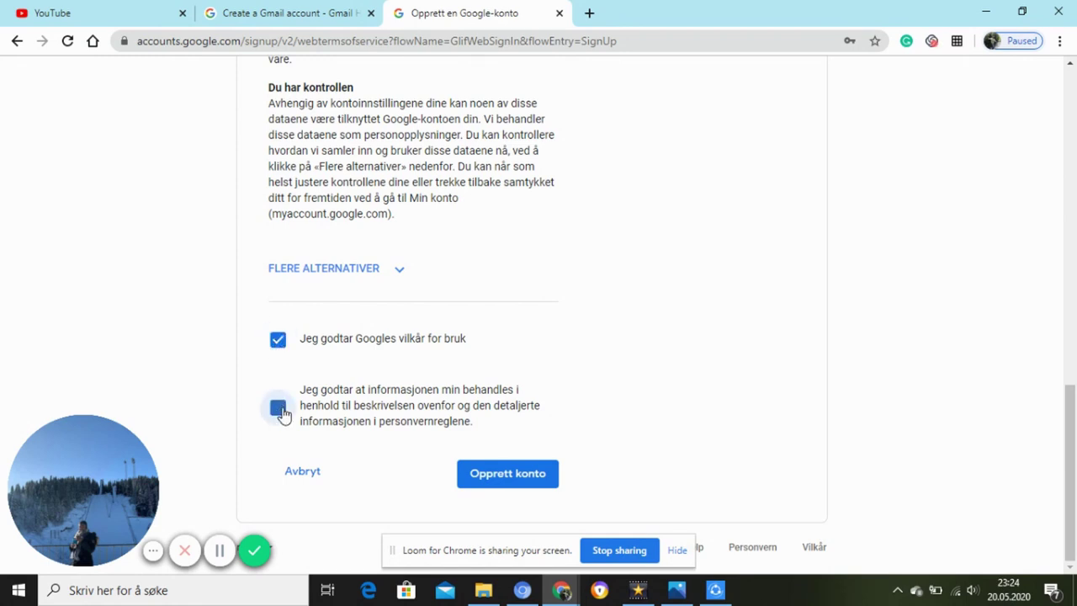
left_click(509, 474)
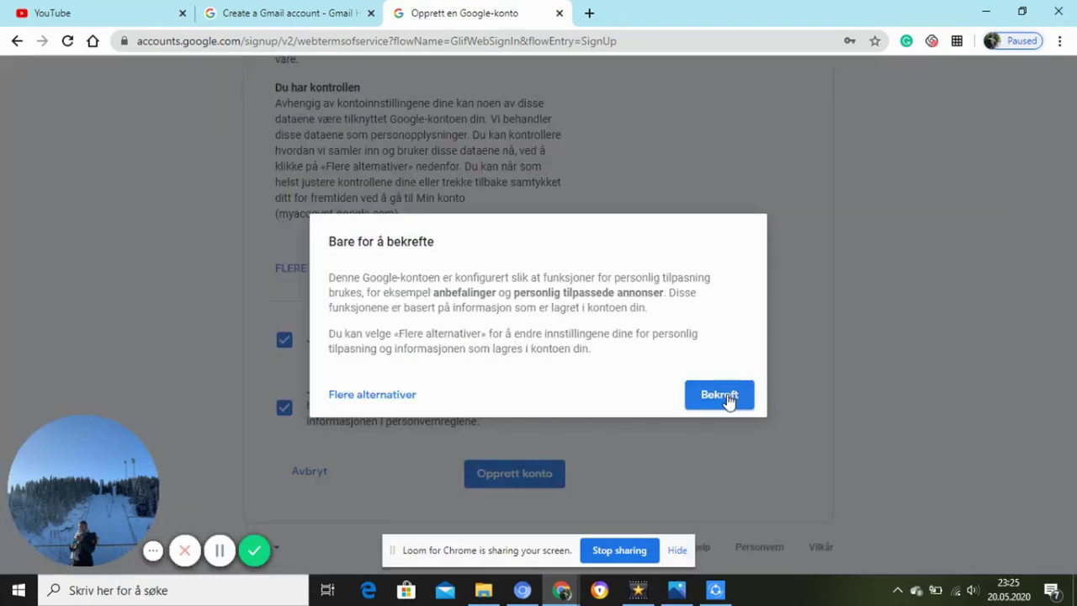
left_click(719, 395)
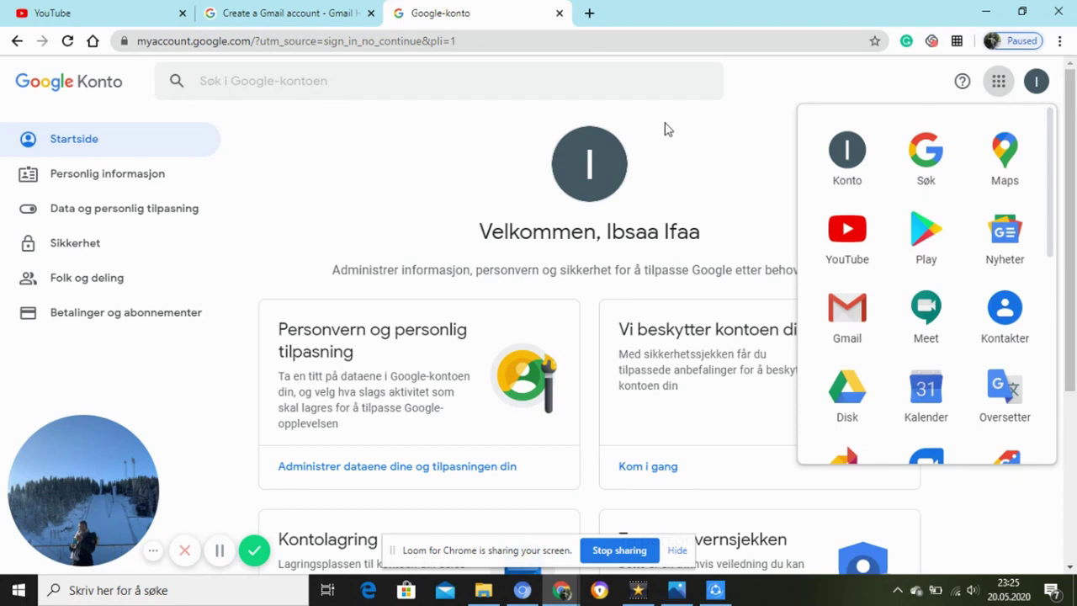
- Dismiss the Google apps grid to reveal the Google Account home page
left_click(732, 126)
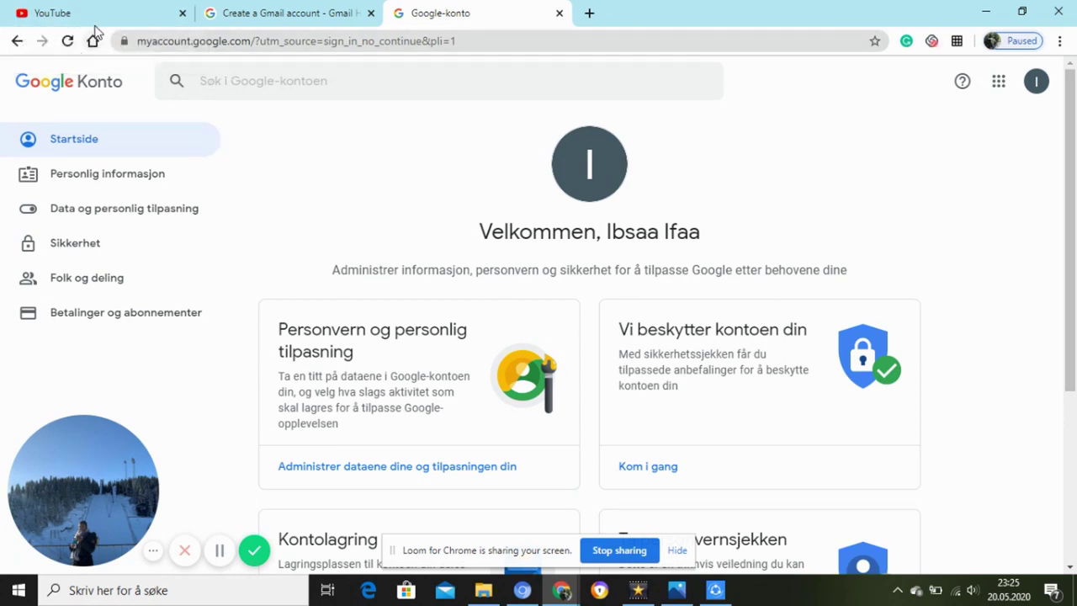
- Sign in to YouTube with the new account and choose Create a channel from the avatar menu
left_click(139, 15)
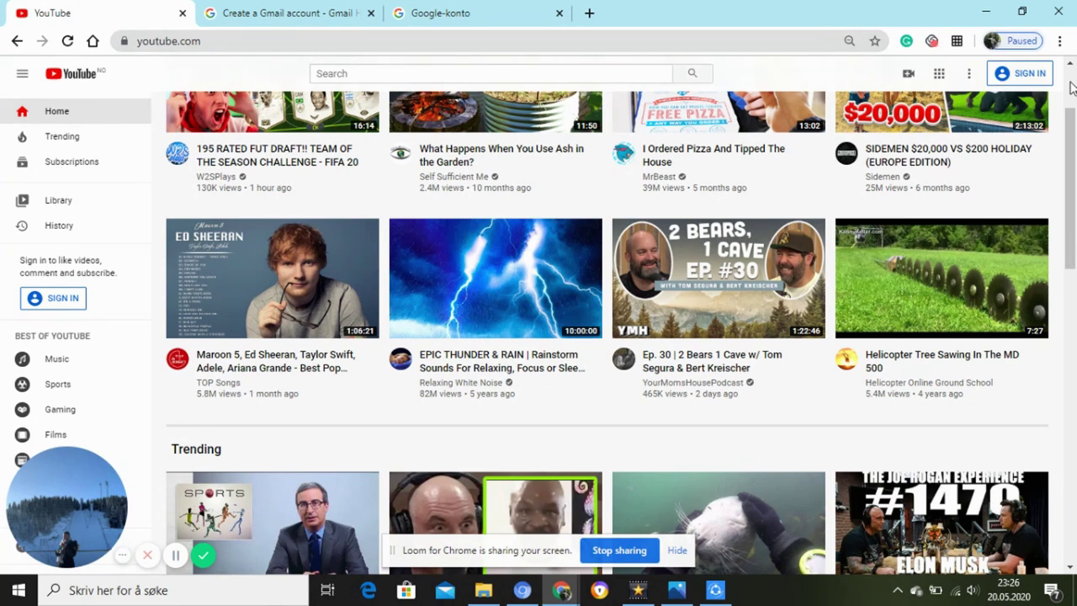
scroll(1072, 93, "up", 2)
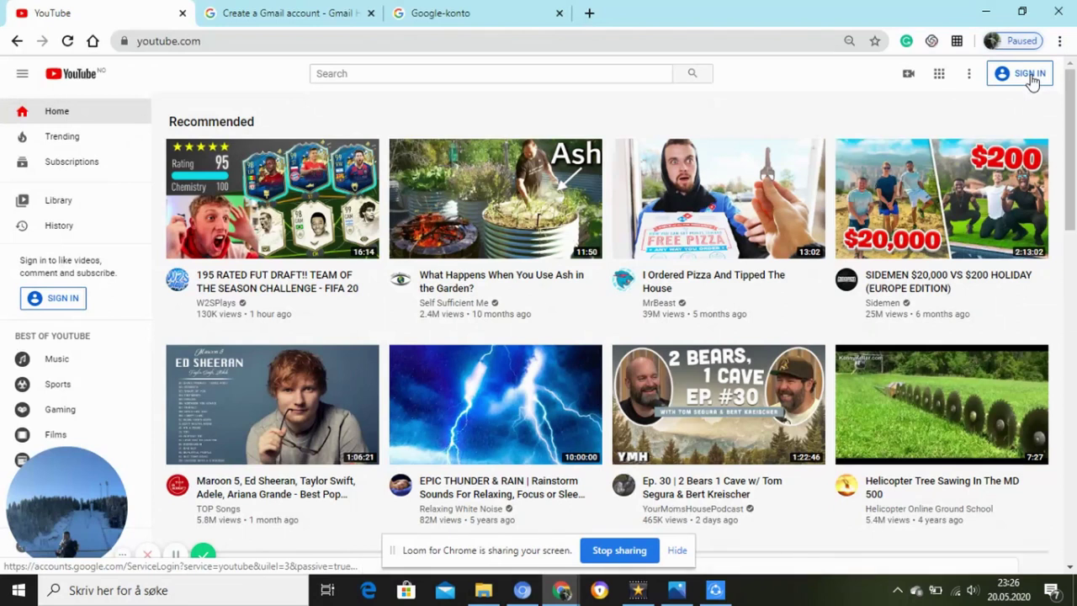
left_click(1027, 74)
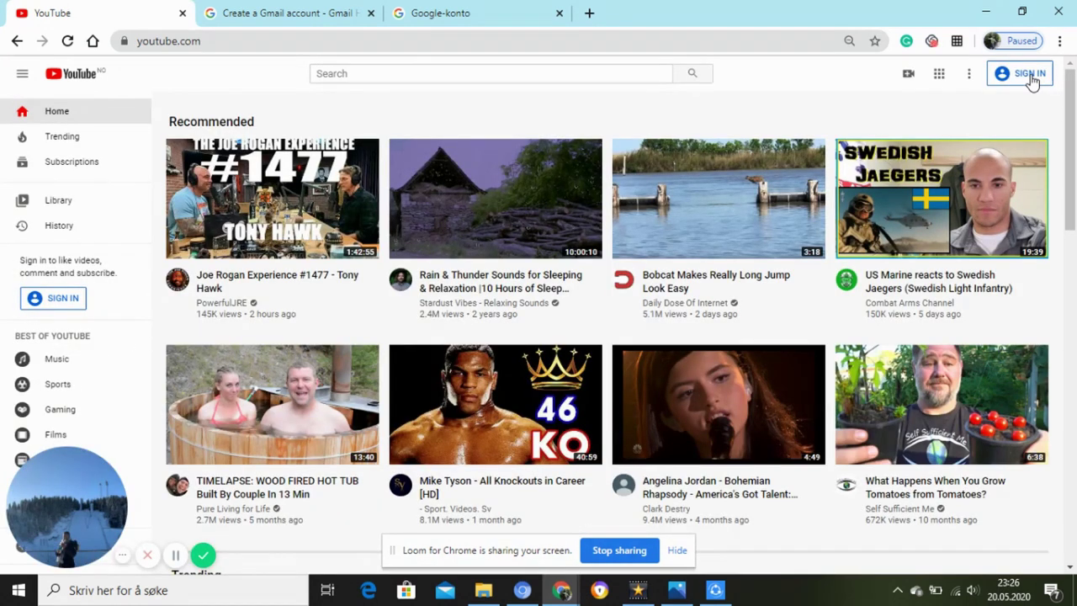
left_click(1030, 75)
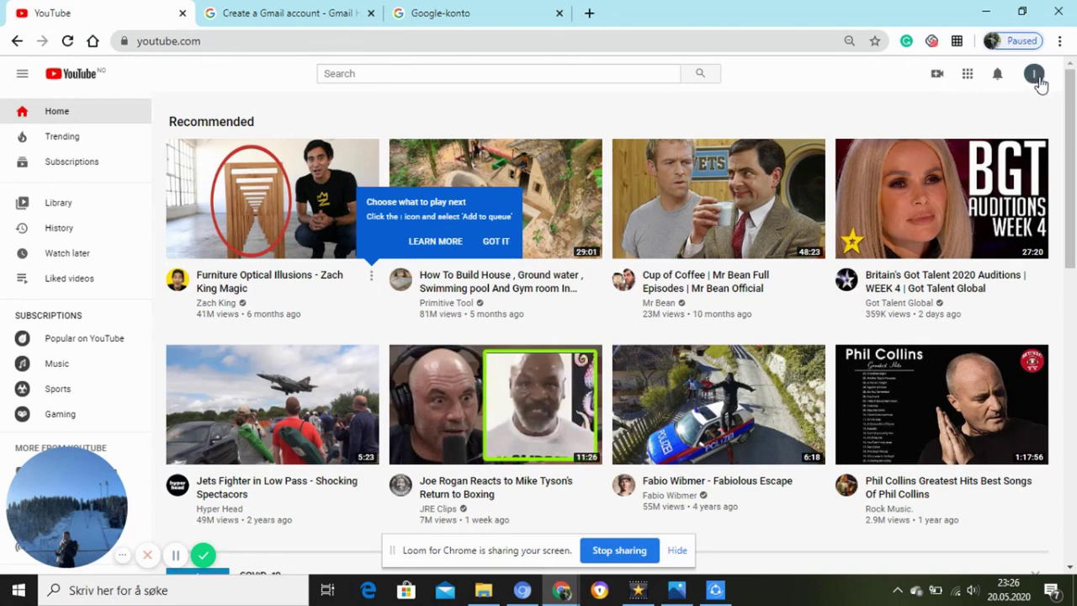
left_click(1034, 75)
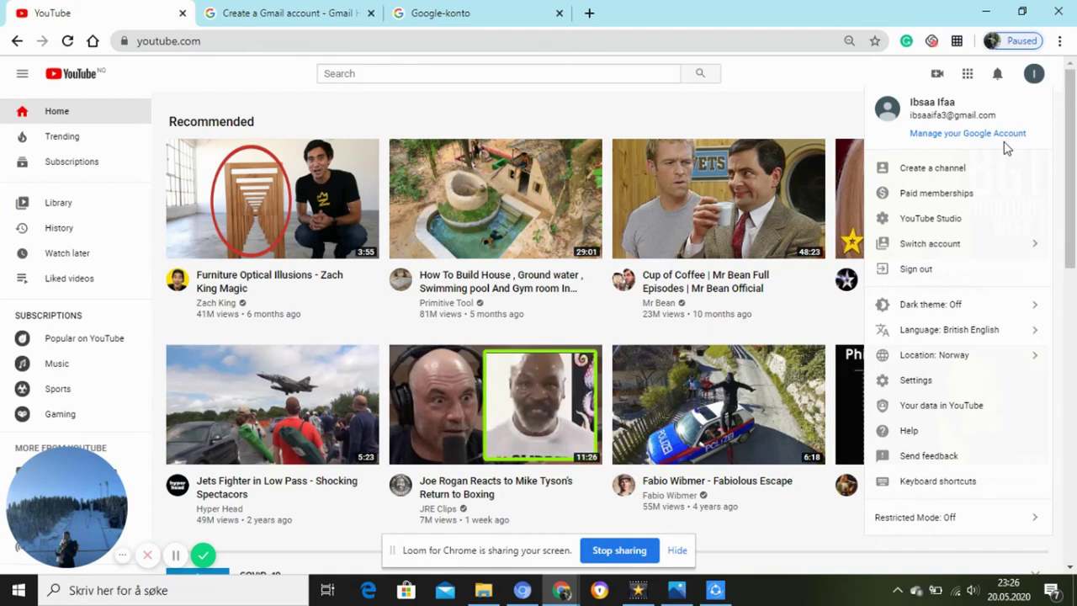
left_click(933, 168)
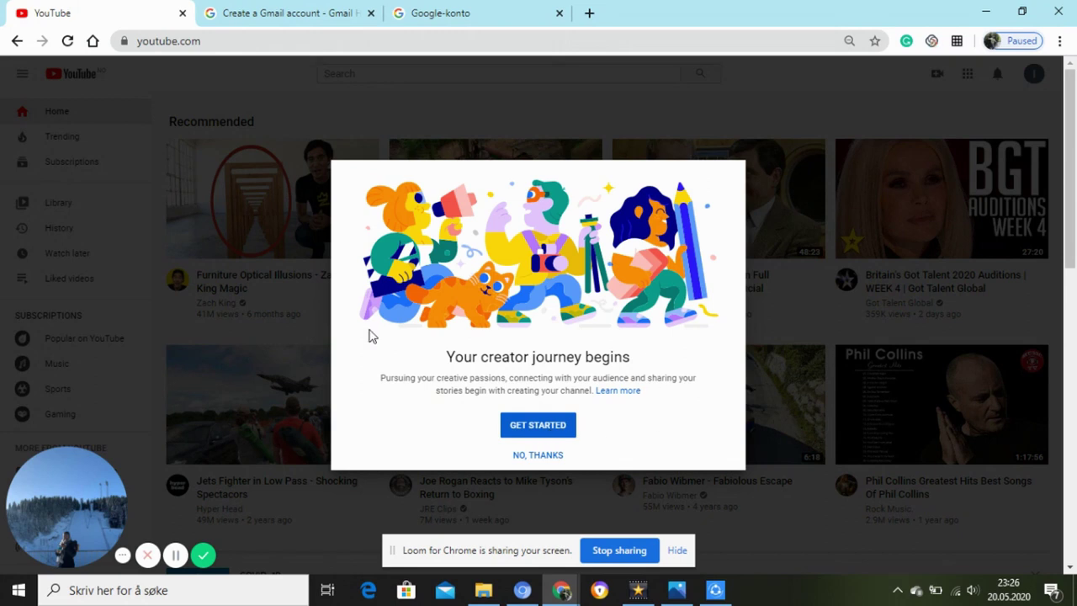
- Get started with channel setup and select the 'Use a custom name' option
left_click(551, 424)
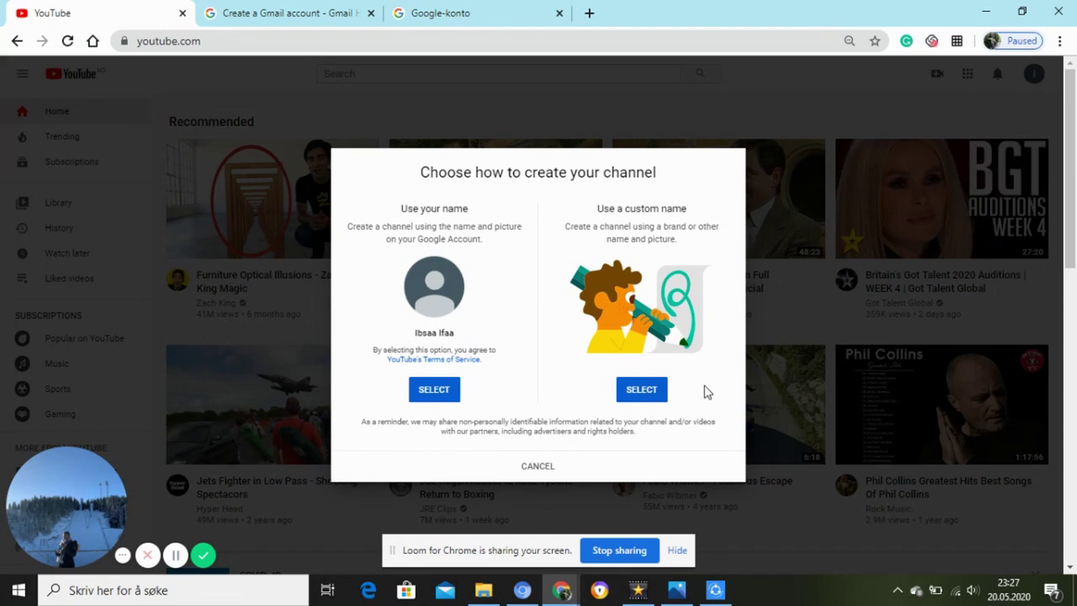
left_click(641, 390)
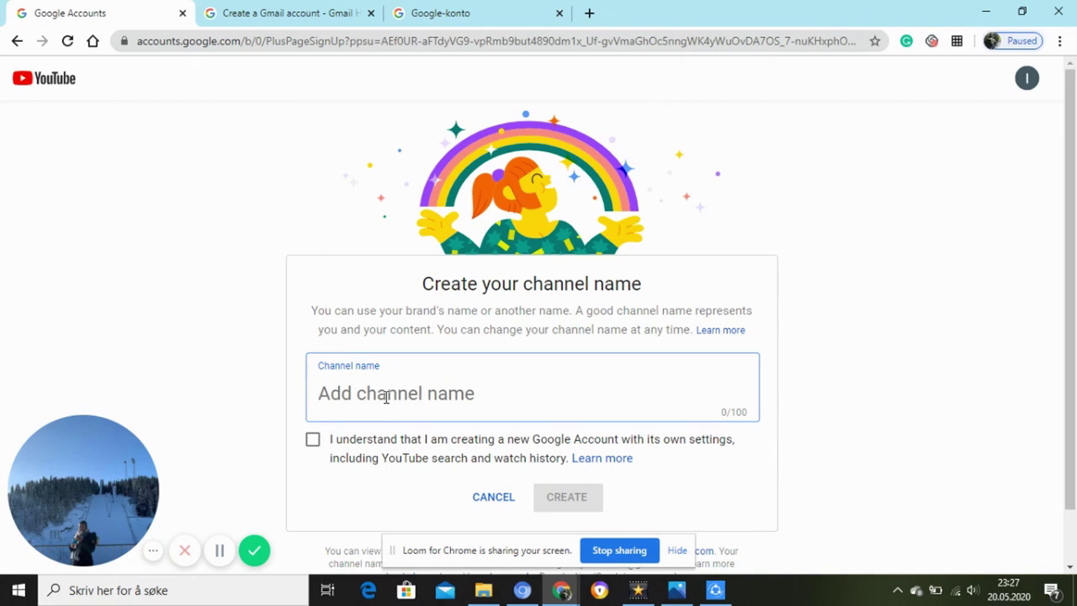
- Name the channel 'Oromoo Culture', tick the acknowledgement, and create it
type("O")
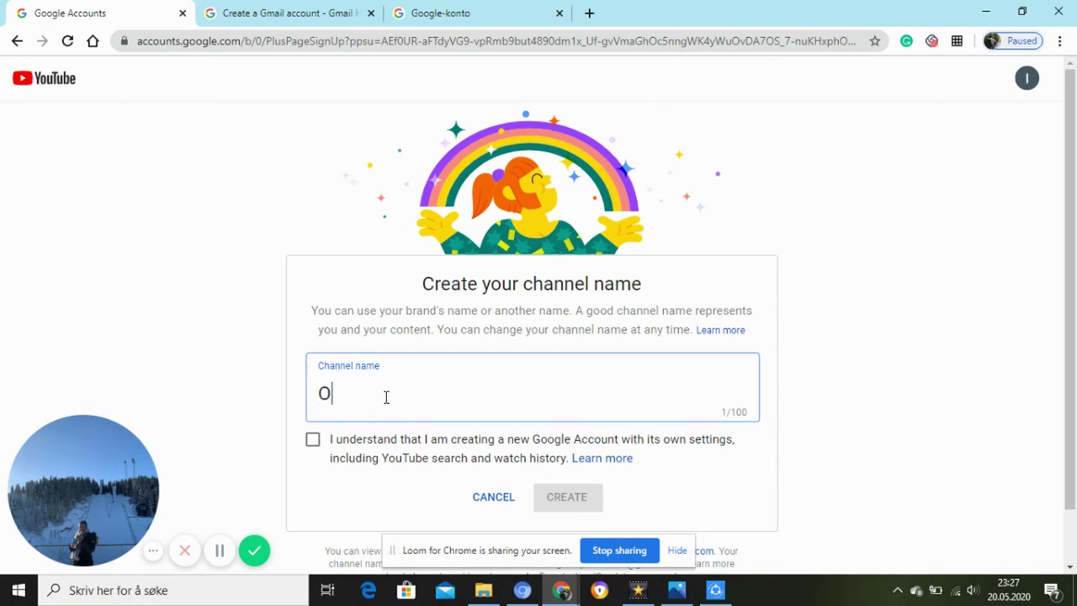
type("romoo Cultur")
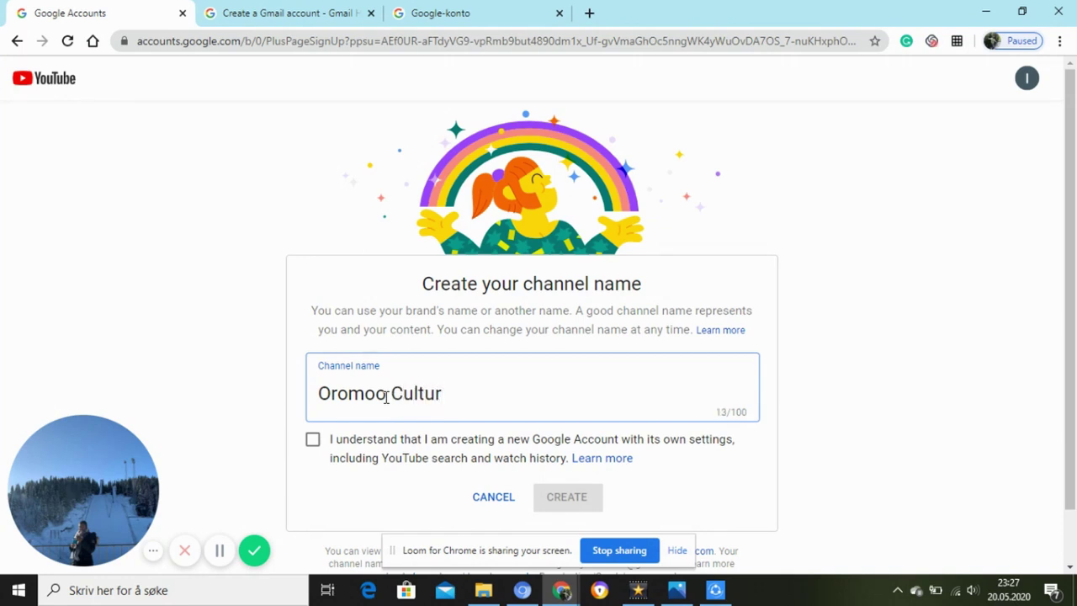
type("e")
left_click(313, 442)
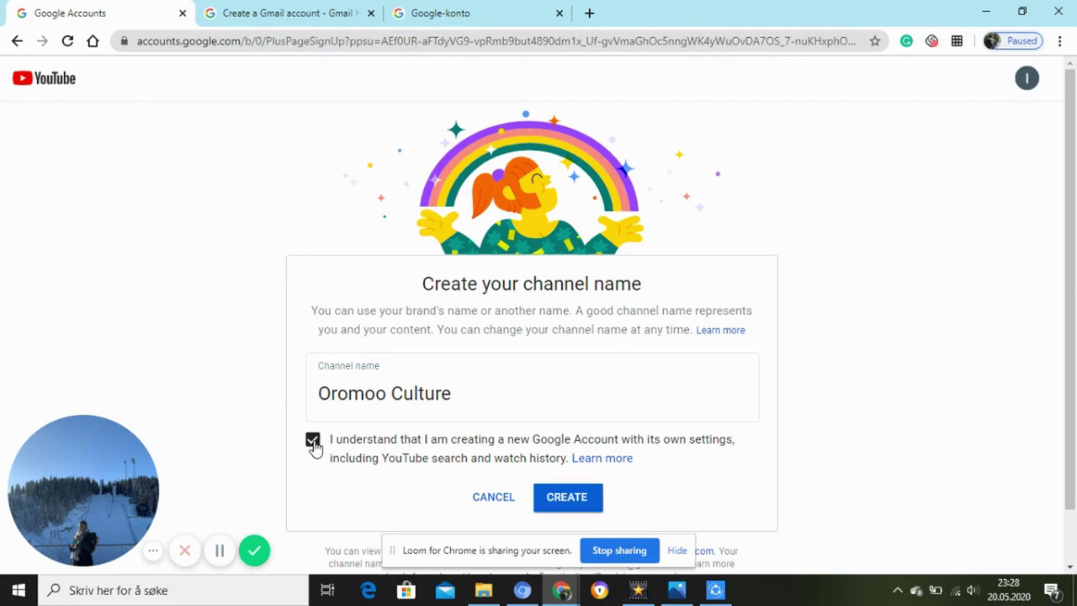
left_click(563, 503)
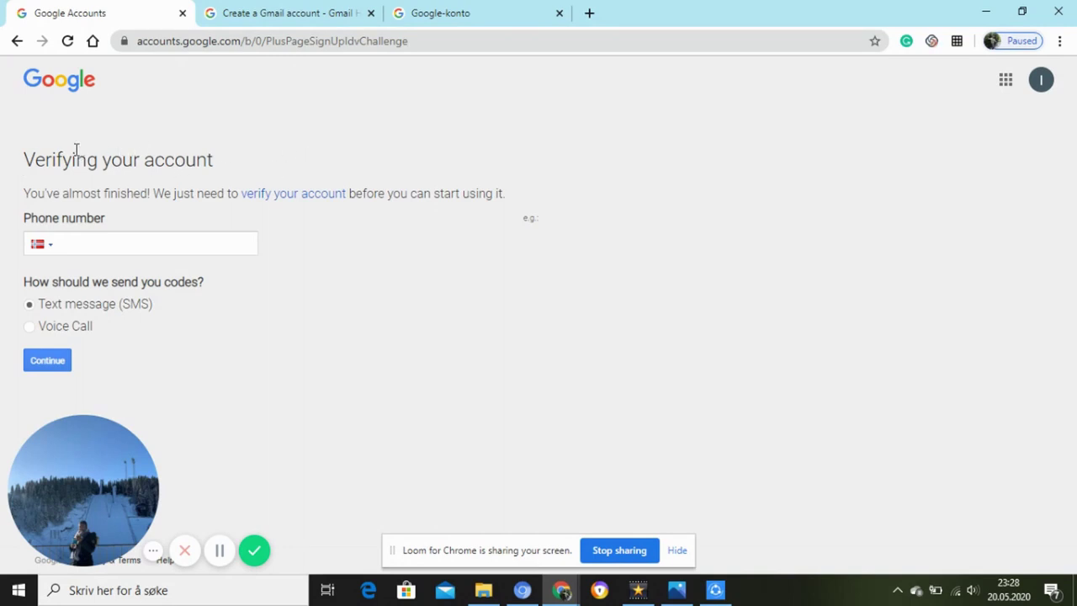
- Enter the phone number and request a verification code by Text message (SMS)
left_click(84, 245)
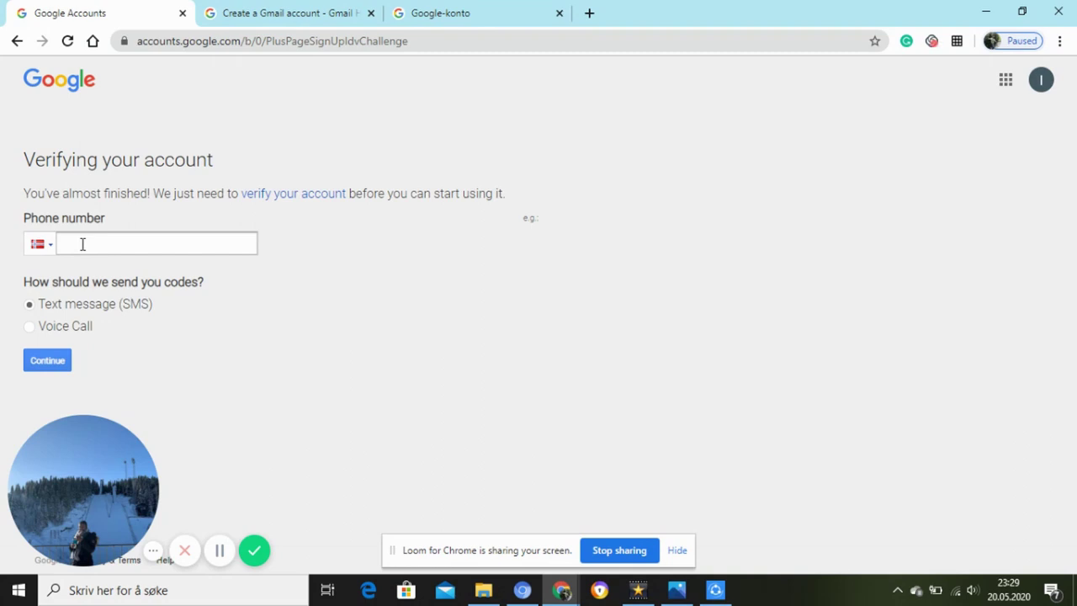
left_click(65, 245)
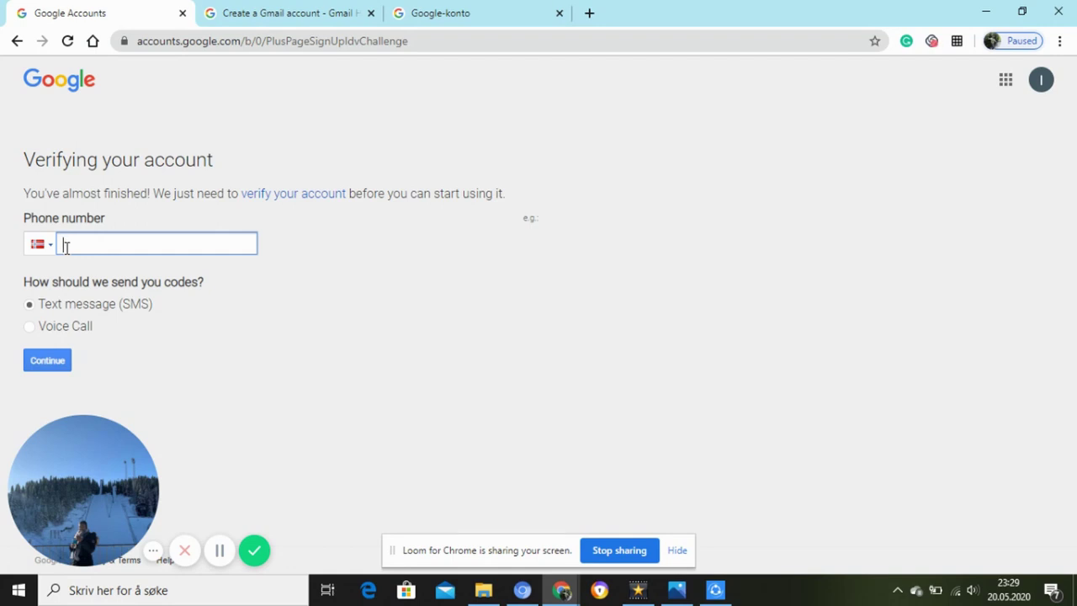
type("92314051")
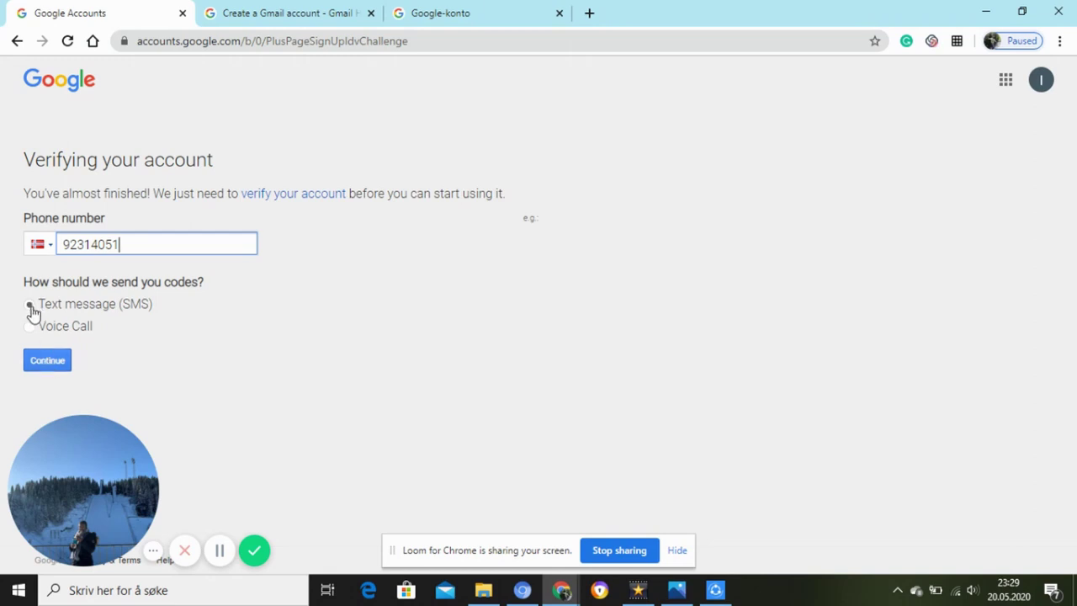
left_click(54, 365)
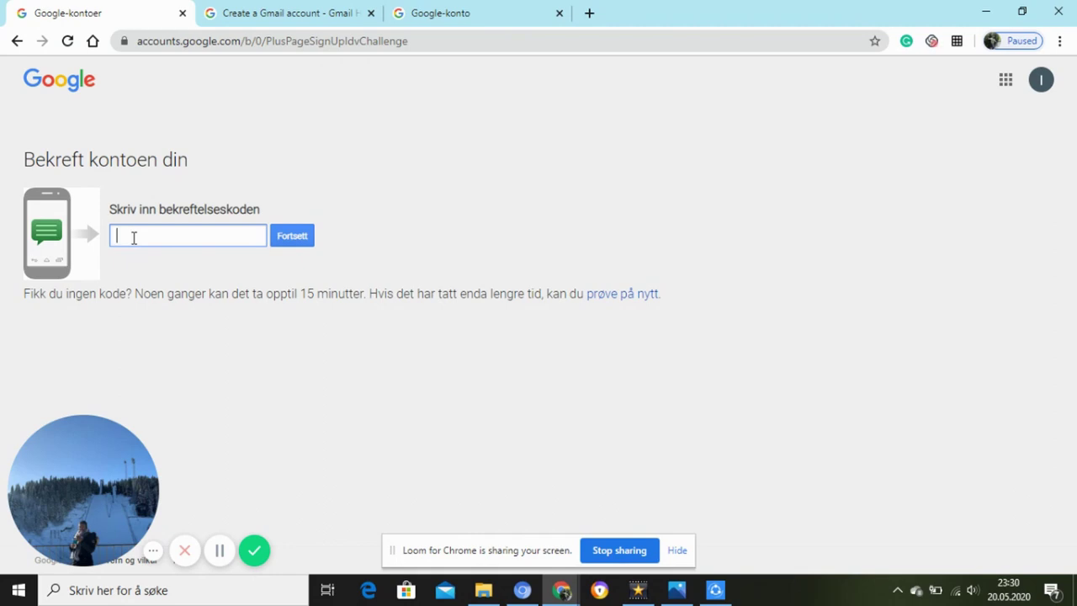
- Enter the texted verification code and submit it to confirm the account
left_click(288, 243)
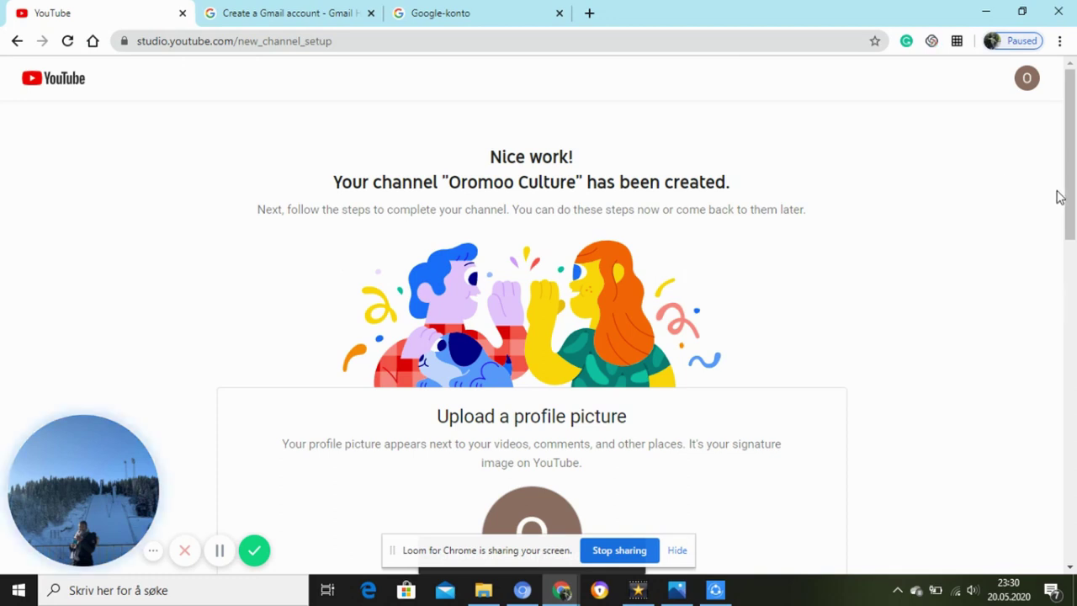
- Upload the allaati image from Nedlastinger as the channel's profile picture
left_click_drag(1068, 214, 1072, 294)
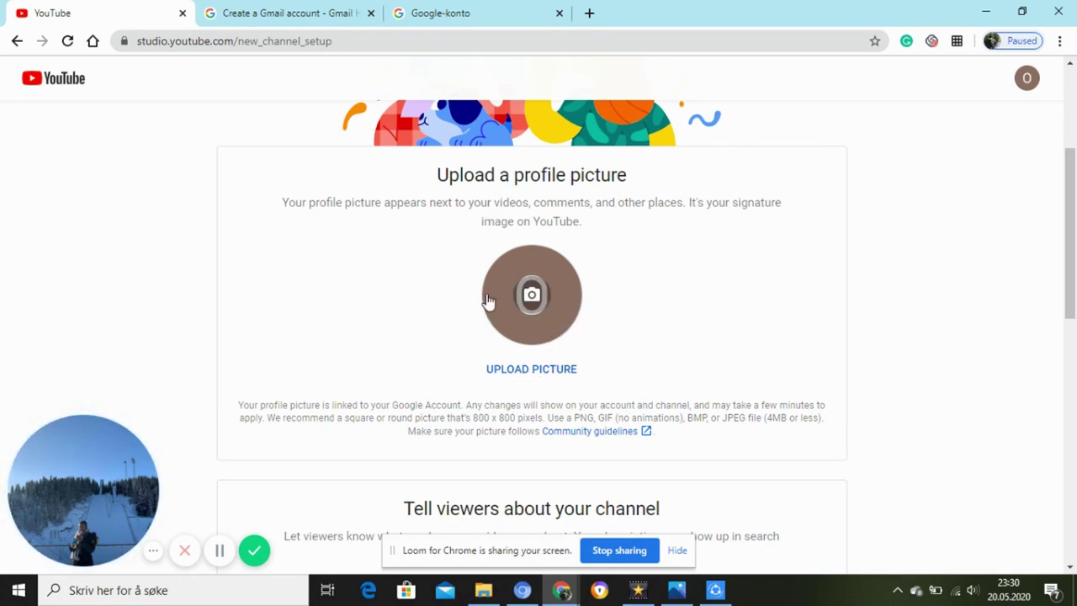
left_click(552, 371)
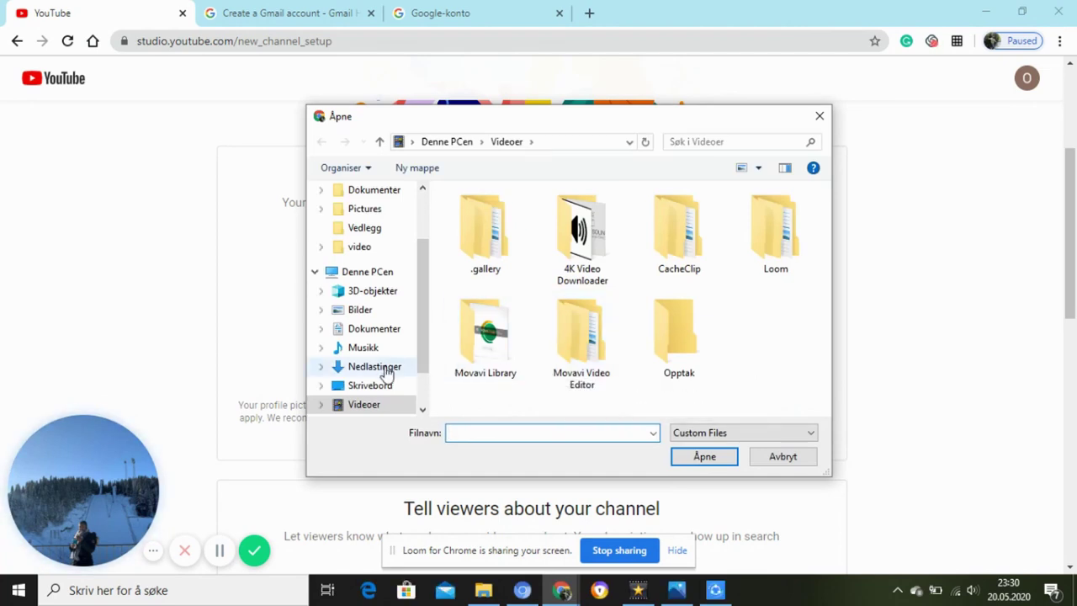
left_click(385, 372)
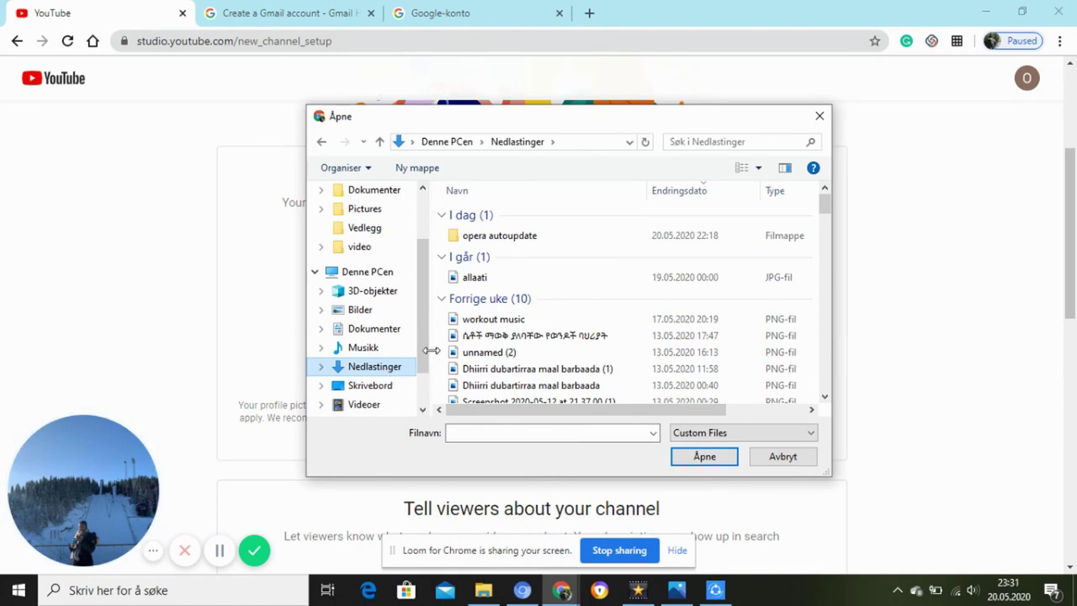
left_click(481, 280)
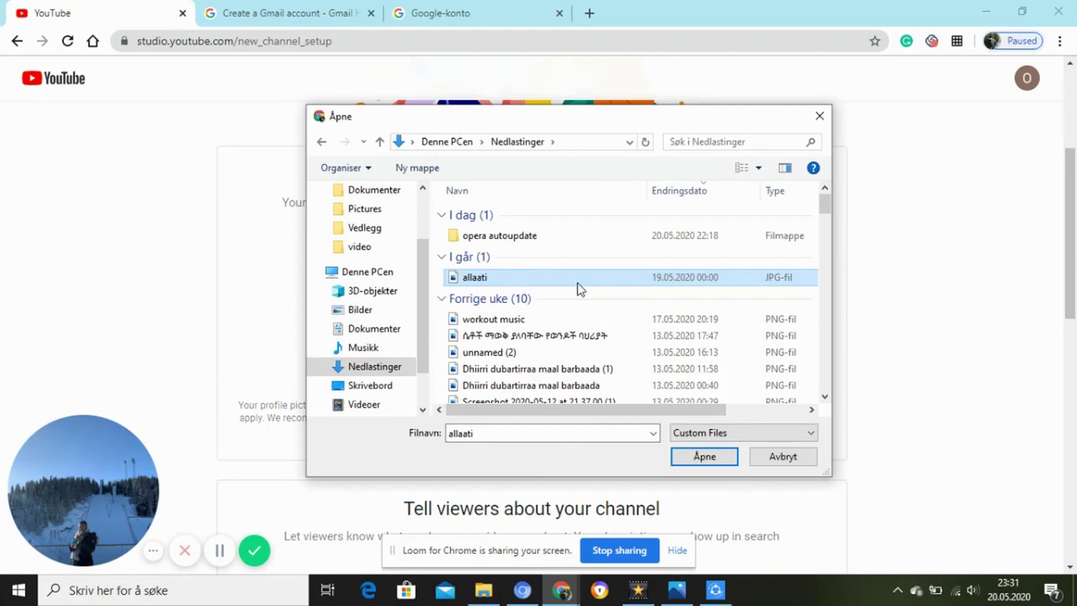
left_click(692, 459)
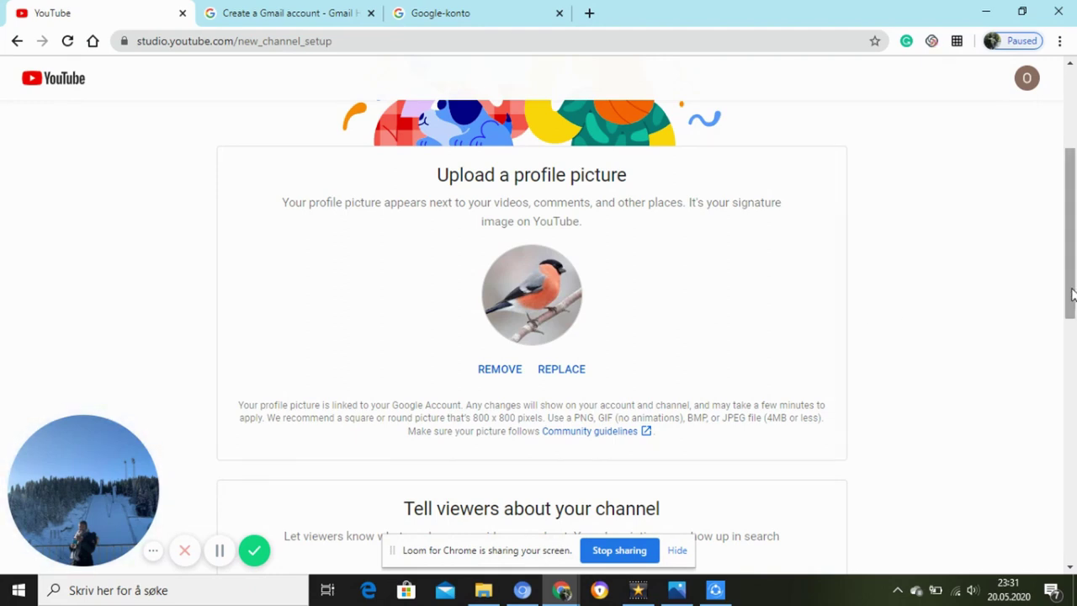
left_click_drag(1071, 294, 1075, 415)
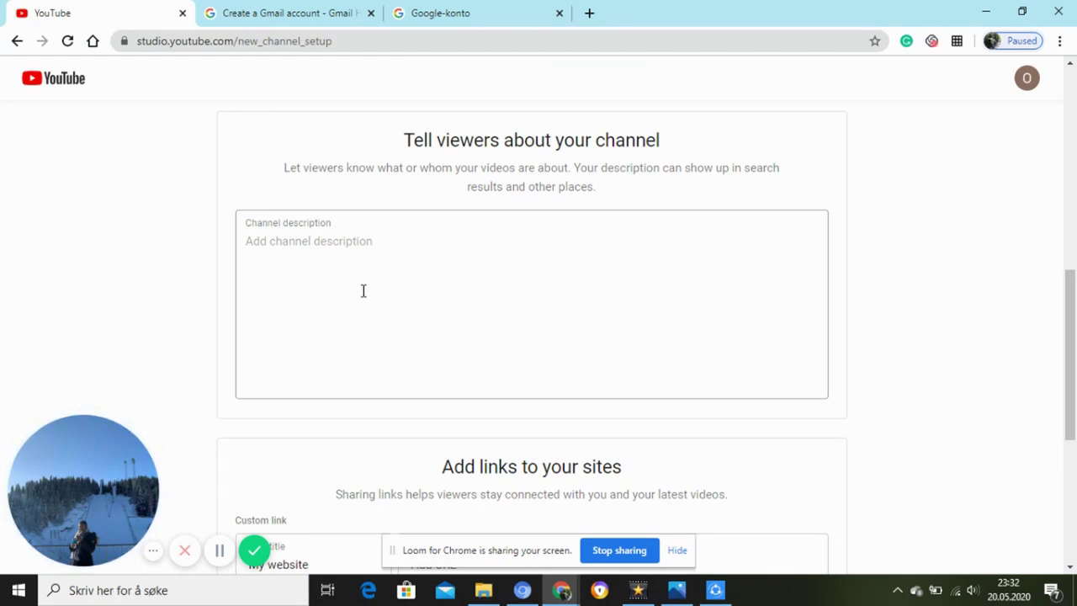
- Enter 'oromoo cultural dress' as the channel description
left_click(311, 263)
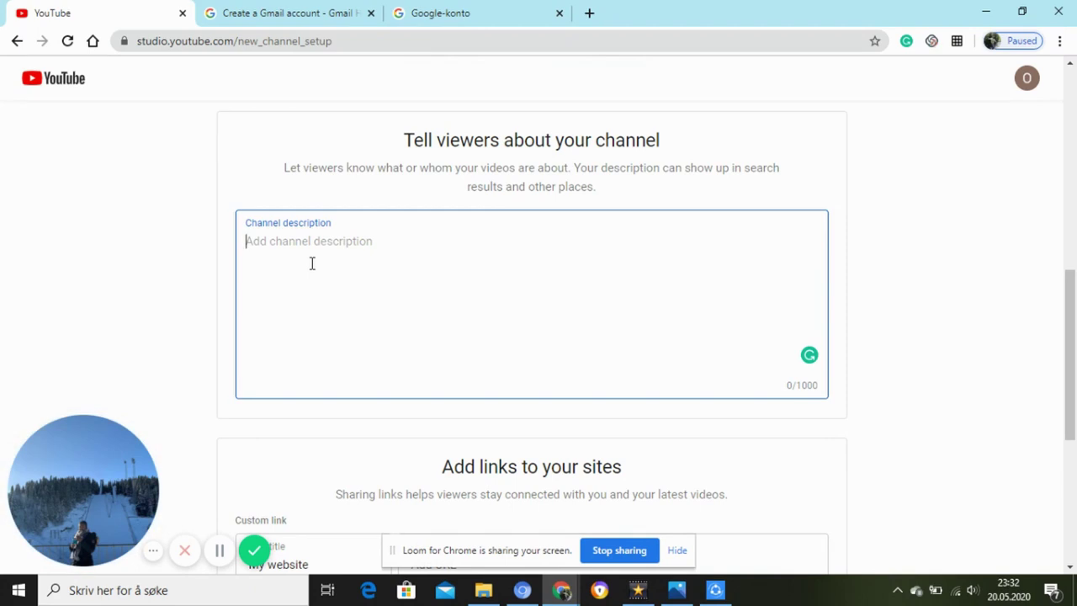
type("oromoo cultur")
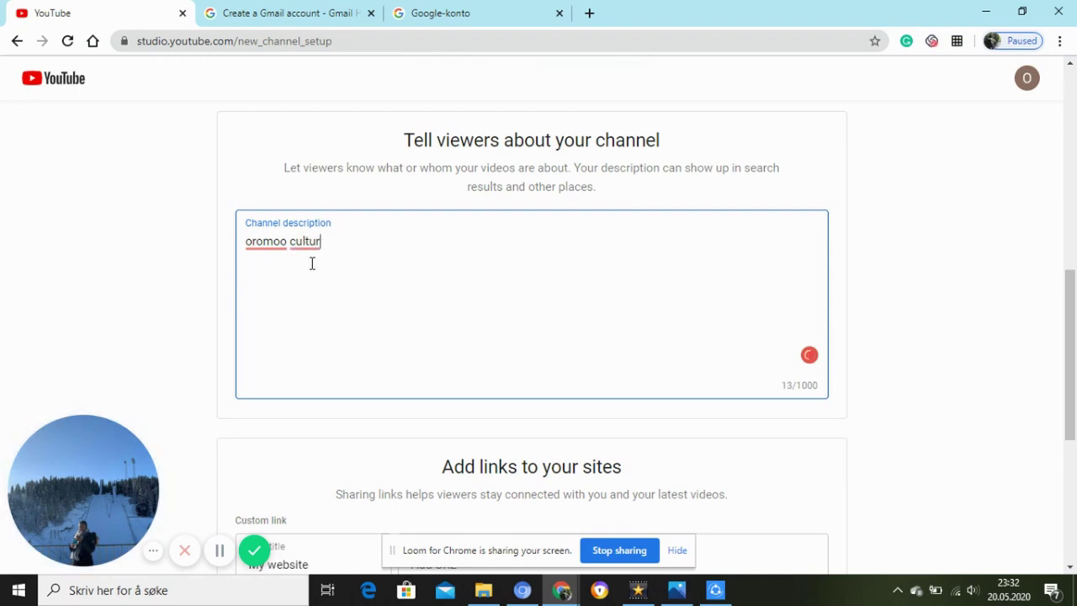
type("el dree")
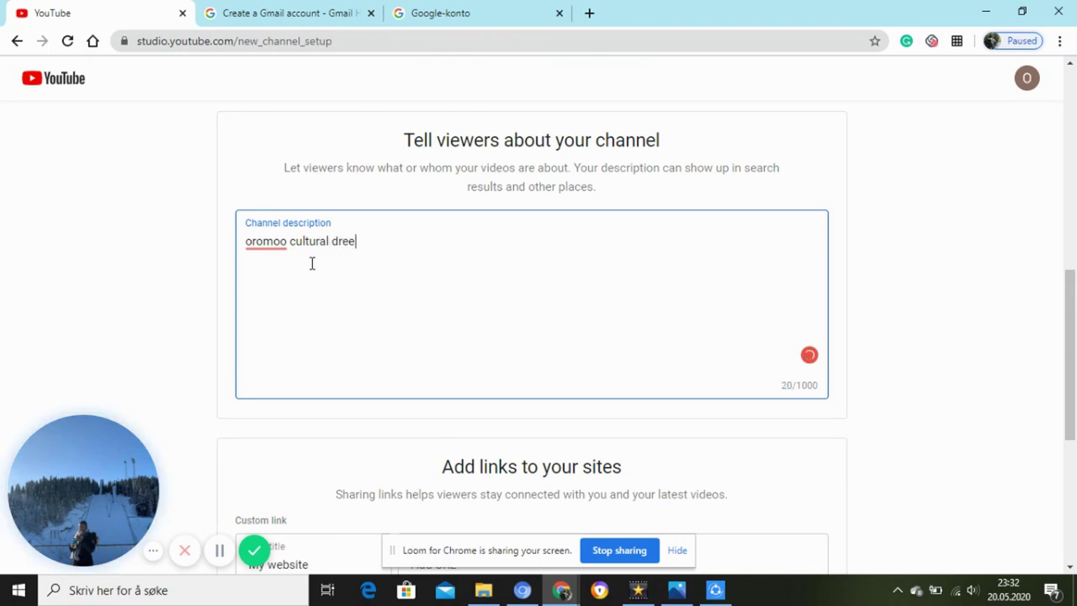
key("BackSpace")
key("BackSpace")
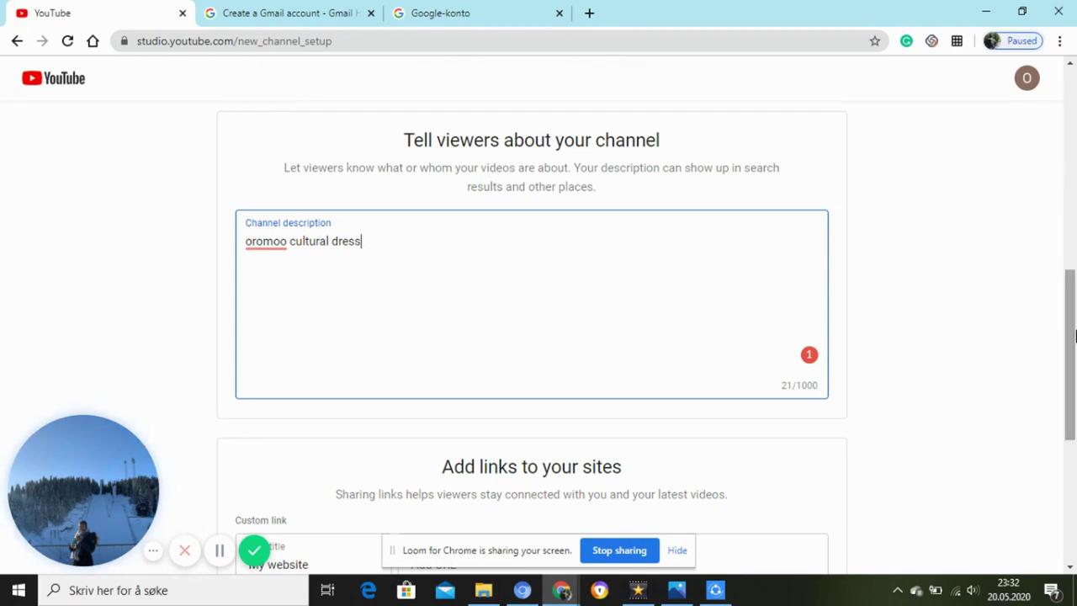
left_click_drag(1073, 339, 1073, 454)
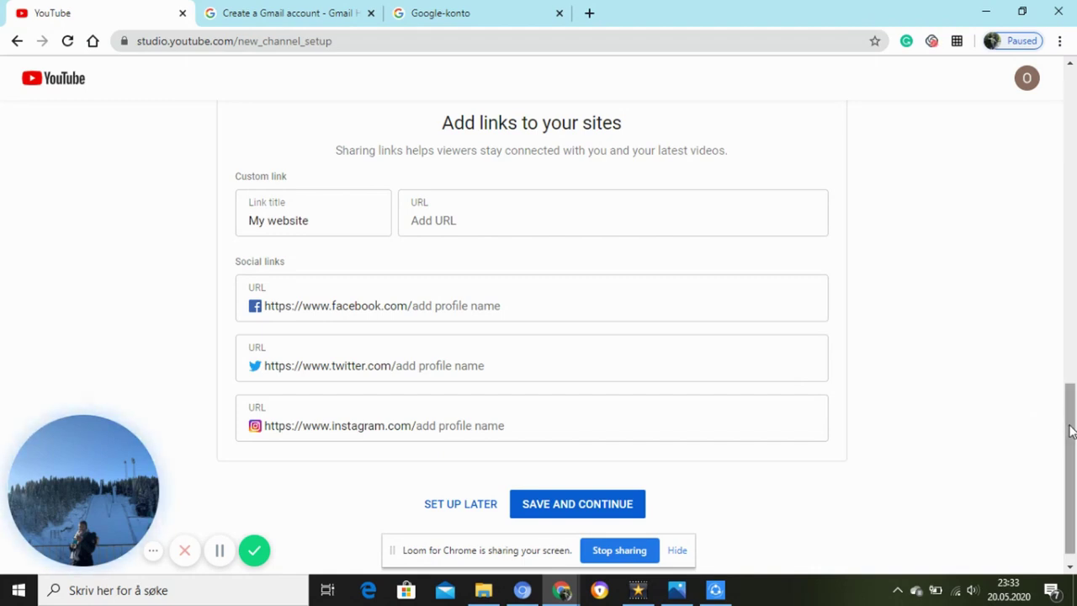
- Save the channel setup form to bring up the new Oromoo Culture channel page
scroll(1070, 431, "down", 1)
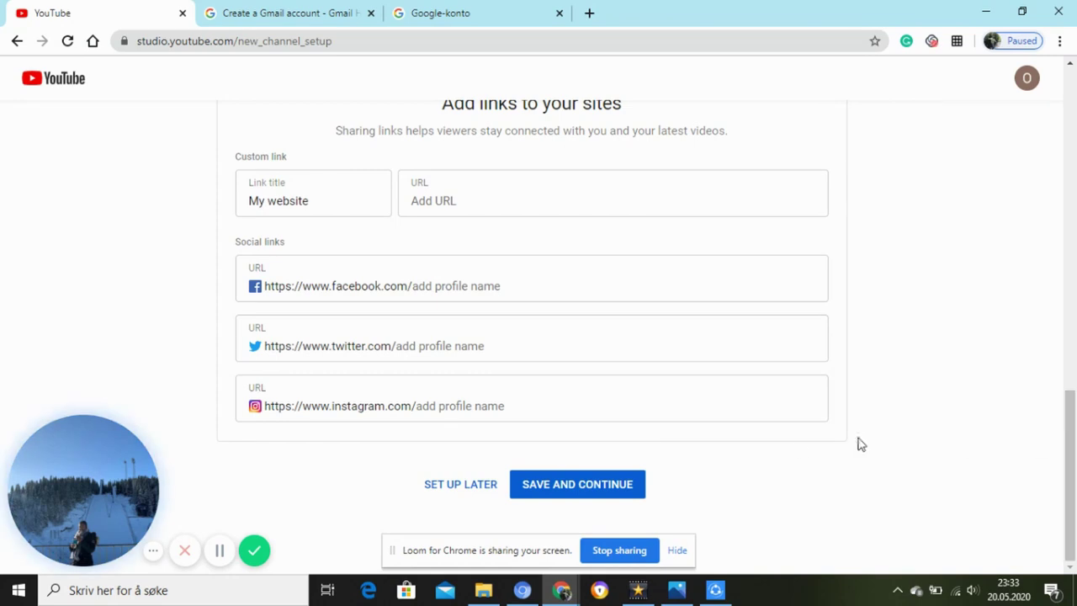
left_click(586, 485)
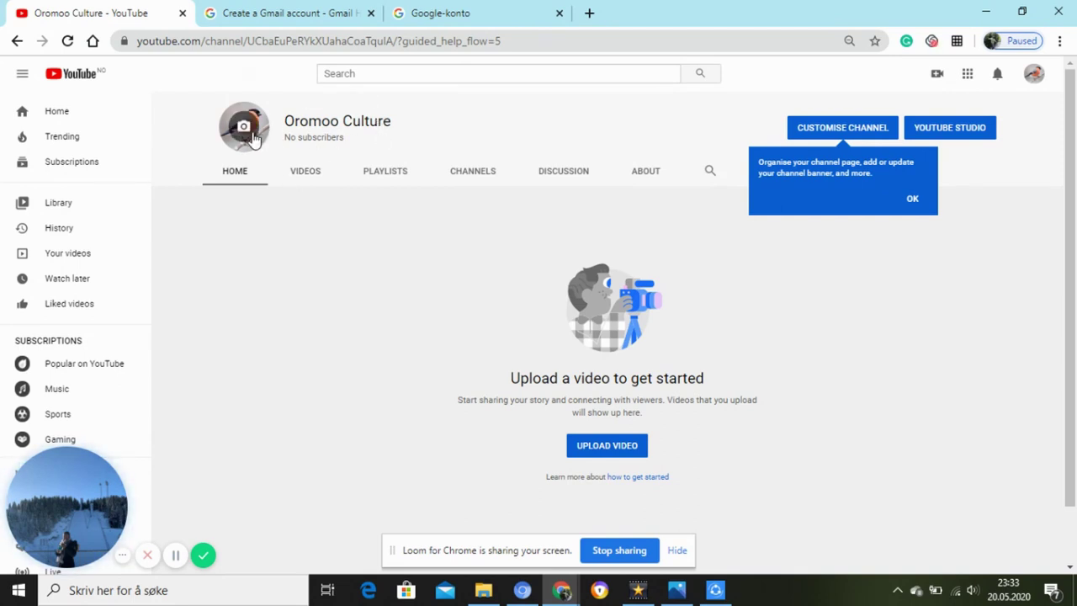
- Dismiss the channel tip and go to the Oromoo Culture channel's customisation page
mouse_move(249, 157)
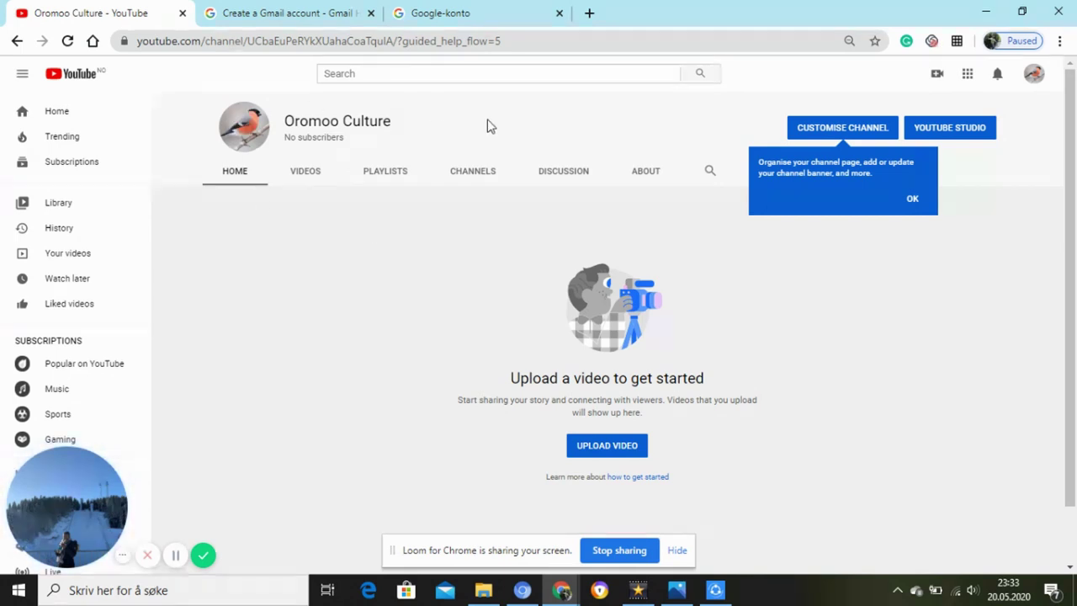
left_click(828, 135)
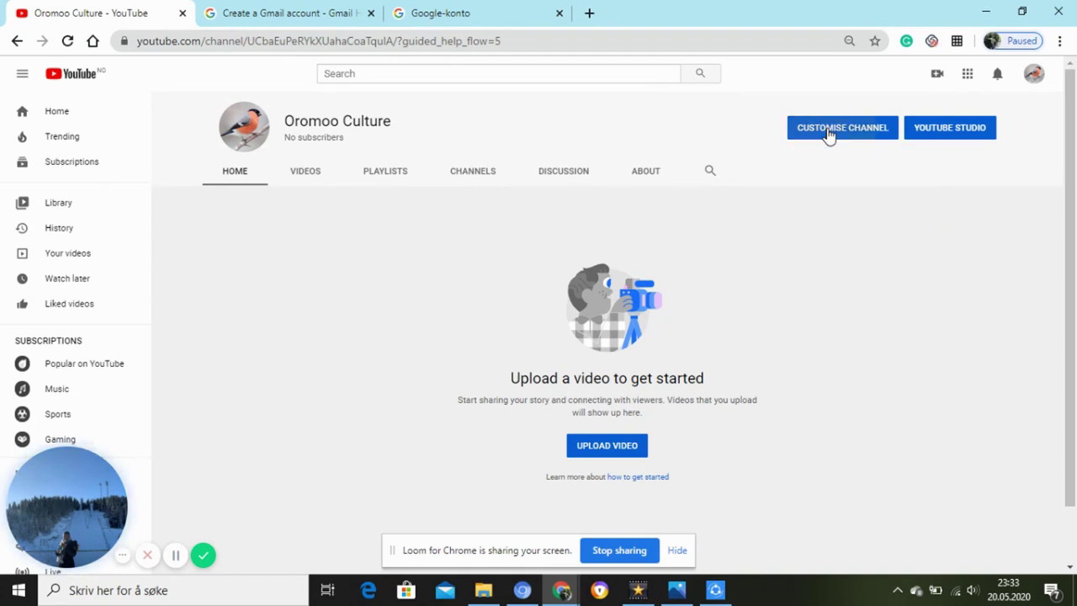
left_click(828, 134)
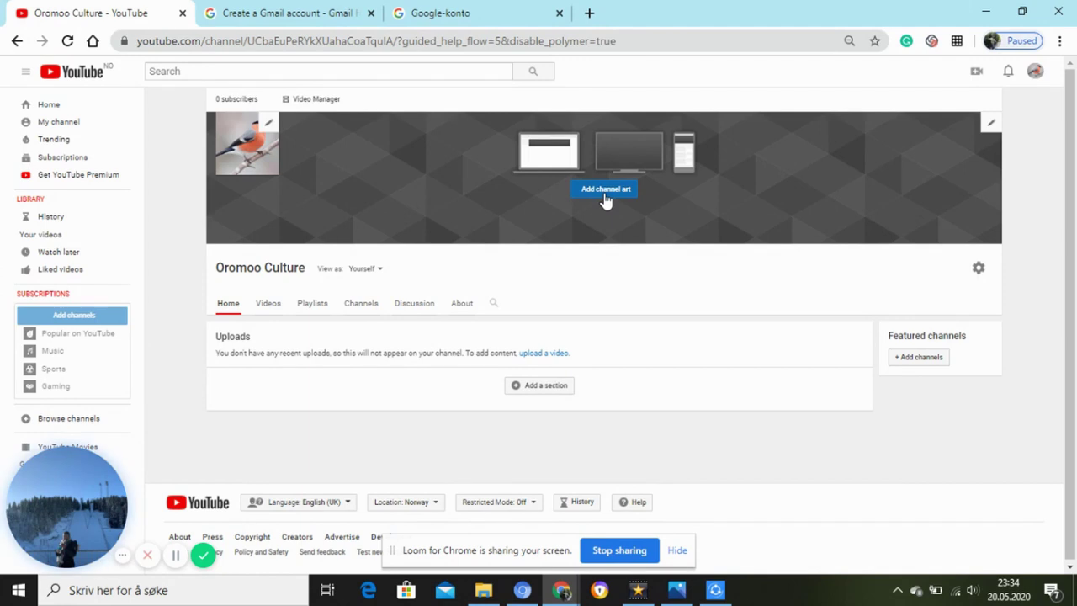
- Add the gallery's green leaf photo as the Oromoo Culture channel banner art
left_click(605, 190)
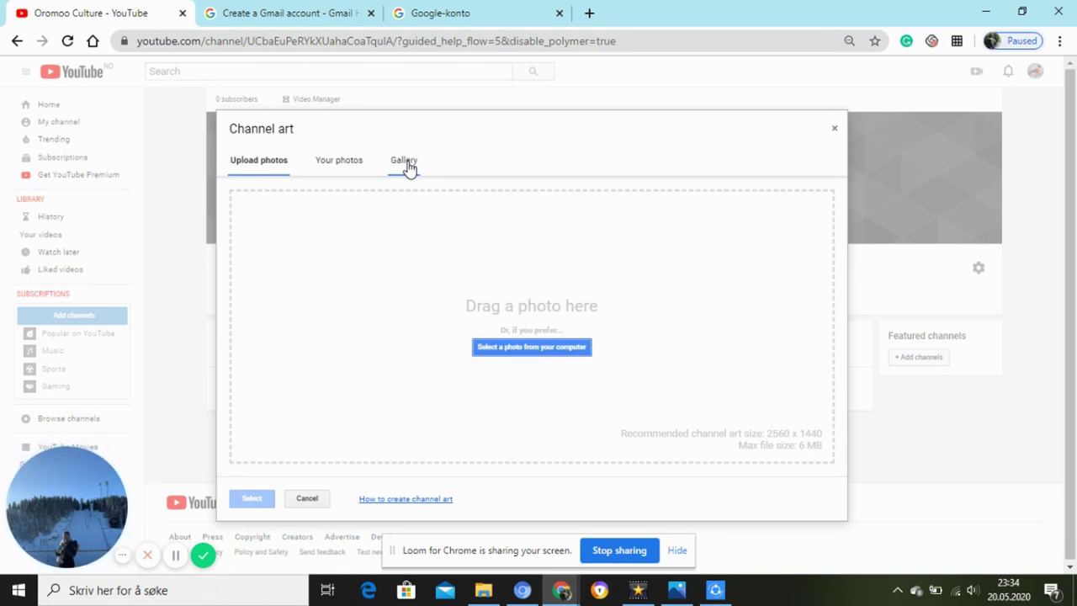
left_click(407, 164)
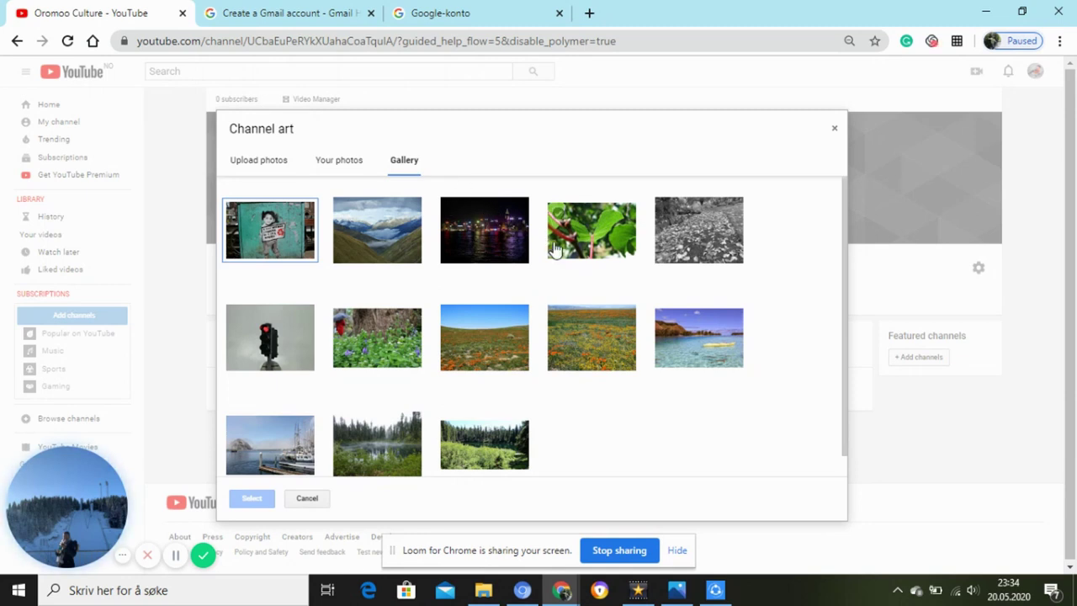
left_click(600, 241)
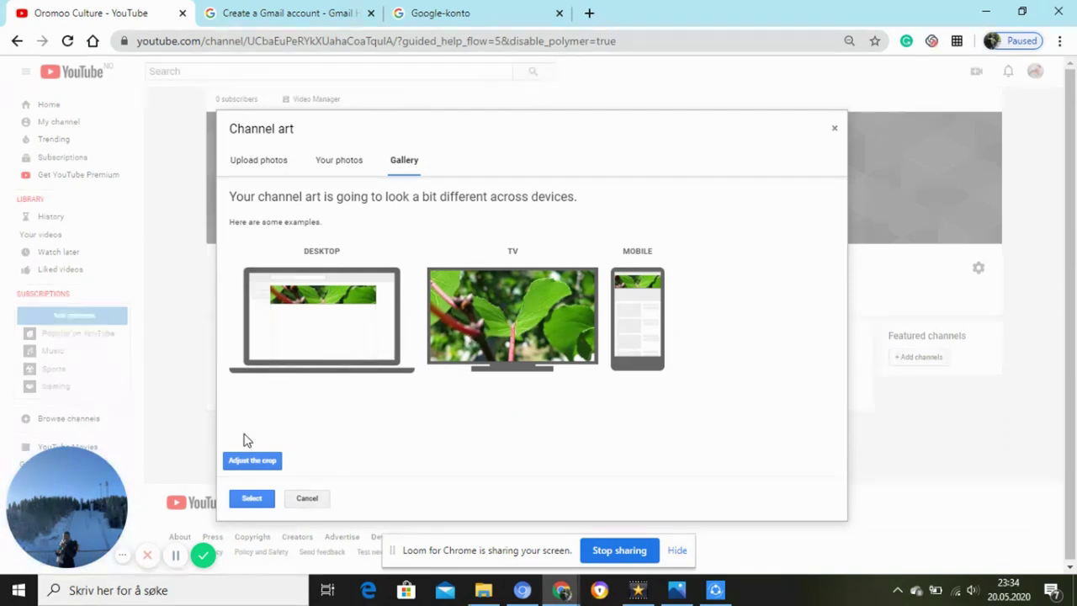
left_click(253, 502)
left_click(252, 502)
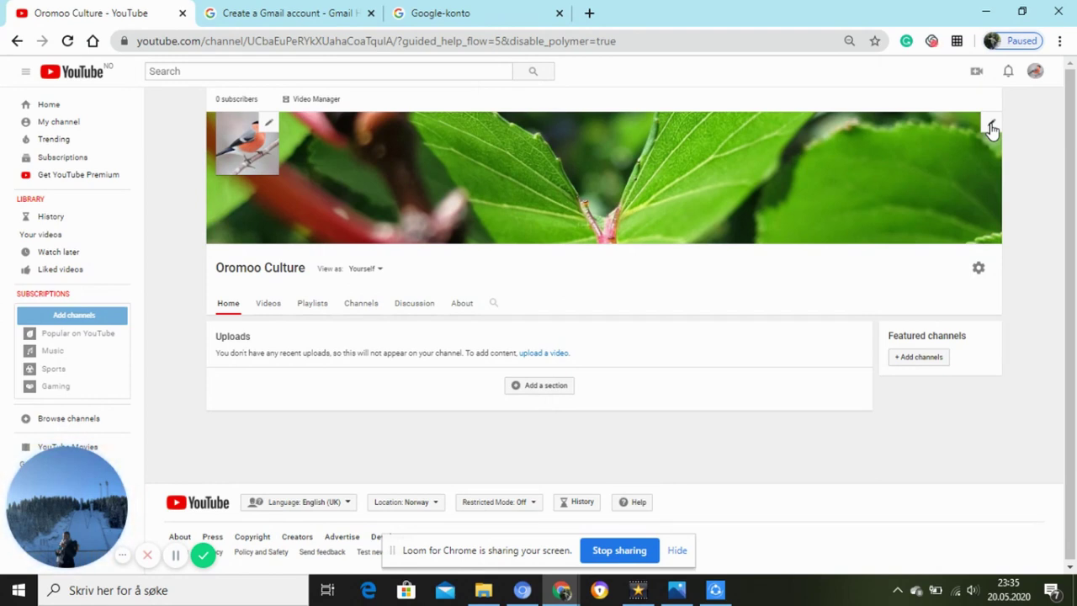
left_click(991, 126)
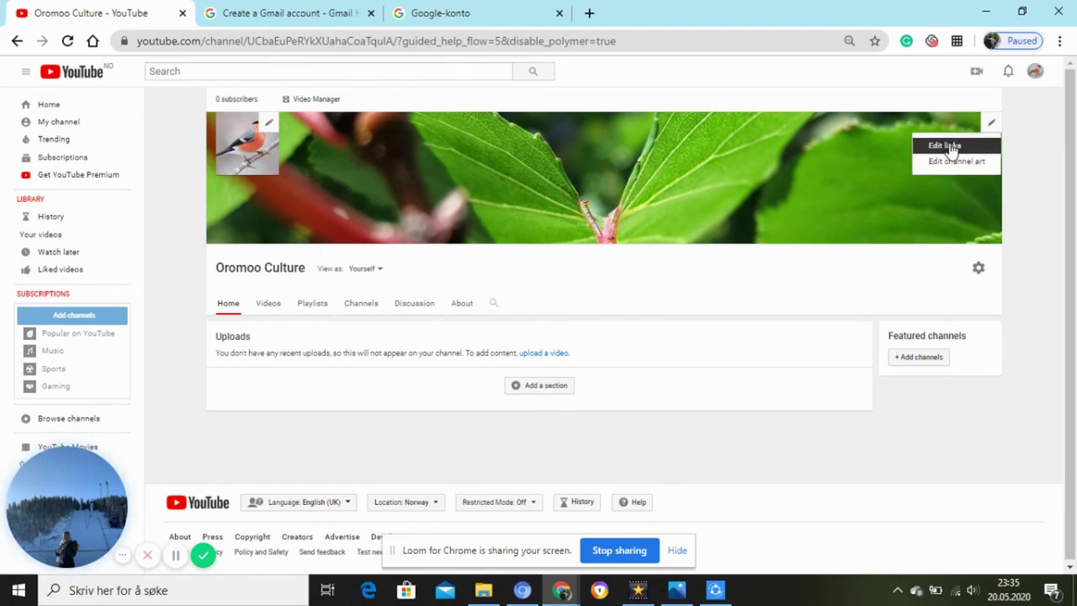
left_click(864, 161)
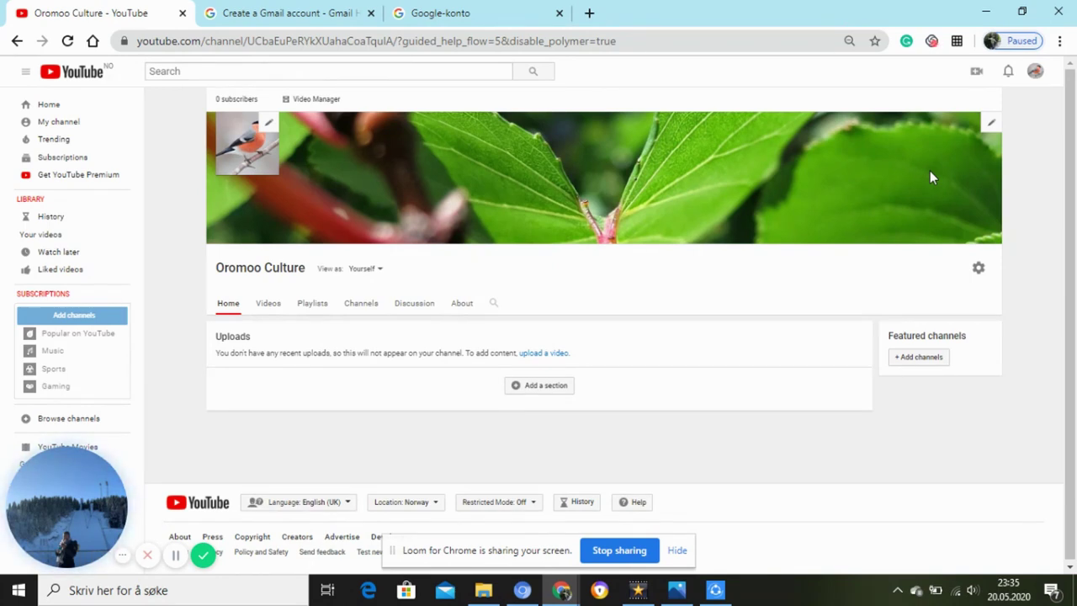
- Go to YouTube Studio for Oromoo Culture through the account menu
left_click(1034, 74)
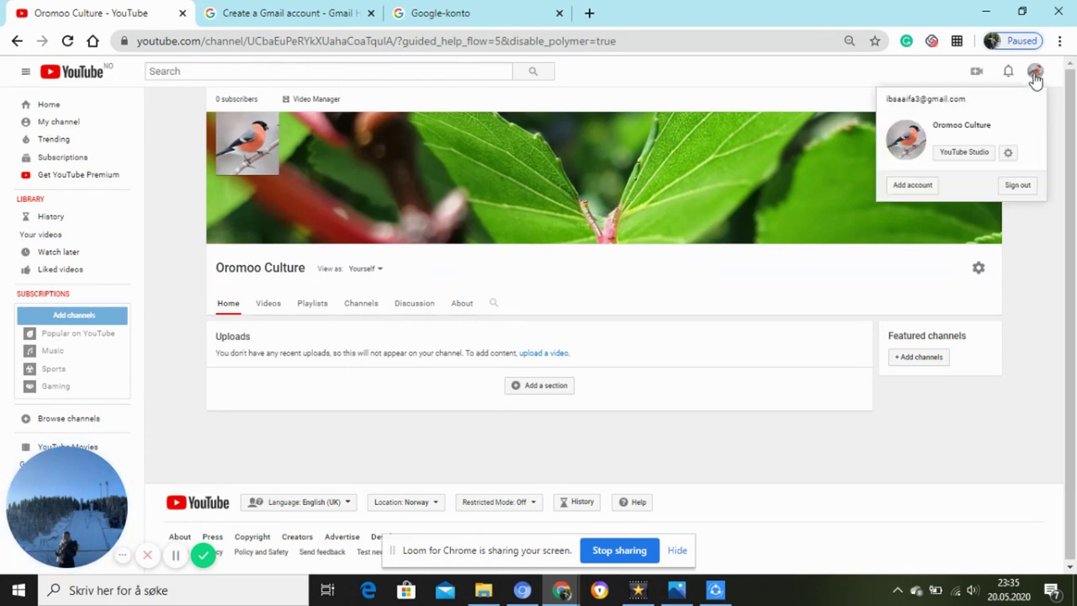
left_click(959, 153)
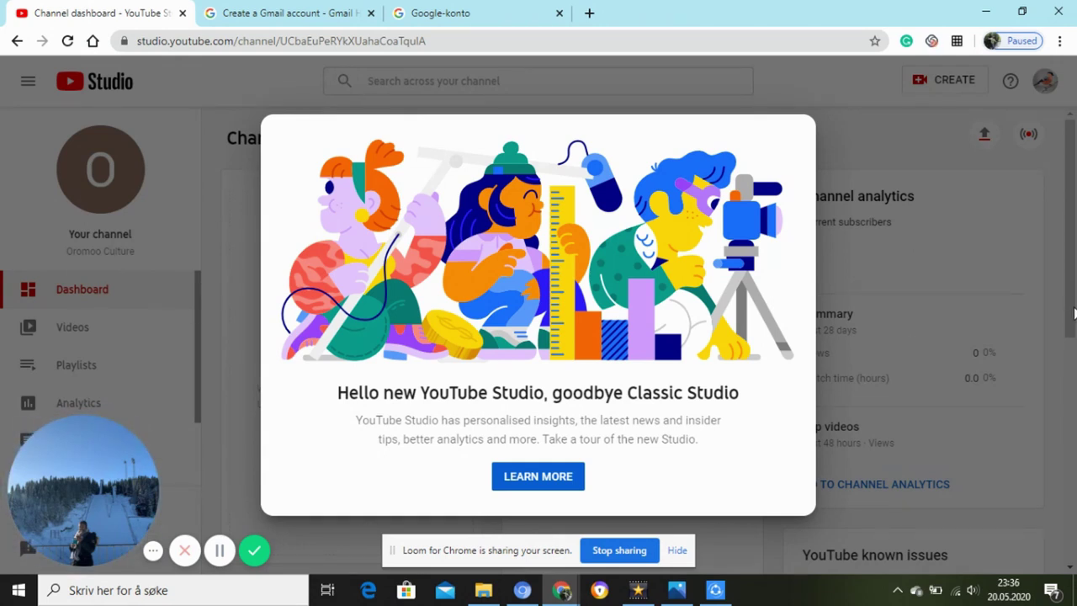
- Dismiss the Studio welcome and scroll the dashboard sidebar down to reveal Settings
left_click(1074, 324)
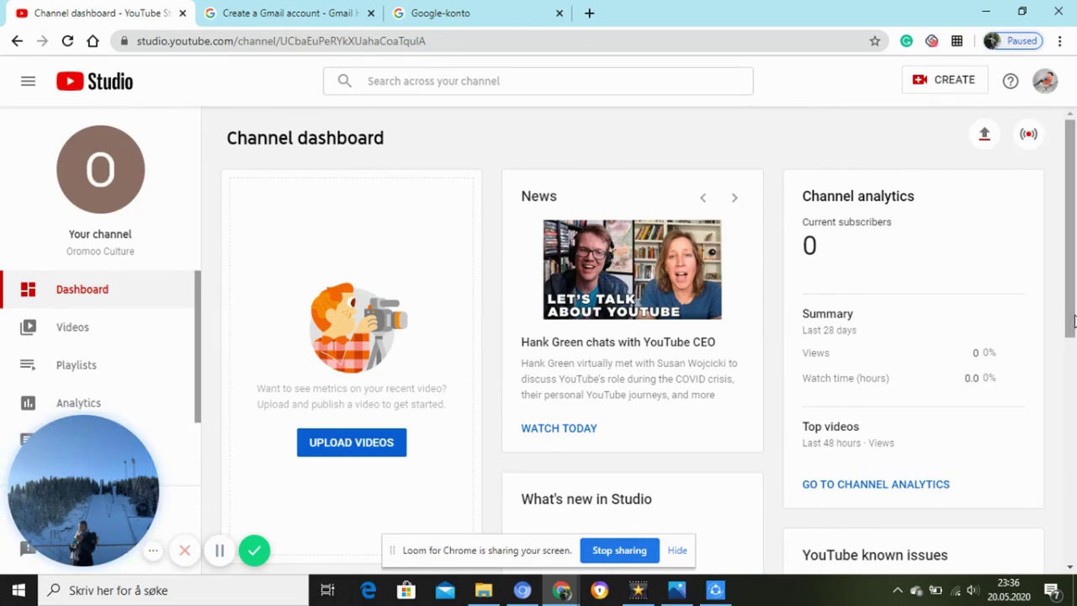
left_click_drag(1072, 317, 1072, 369)
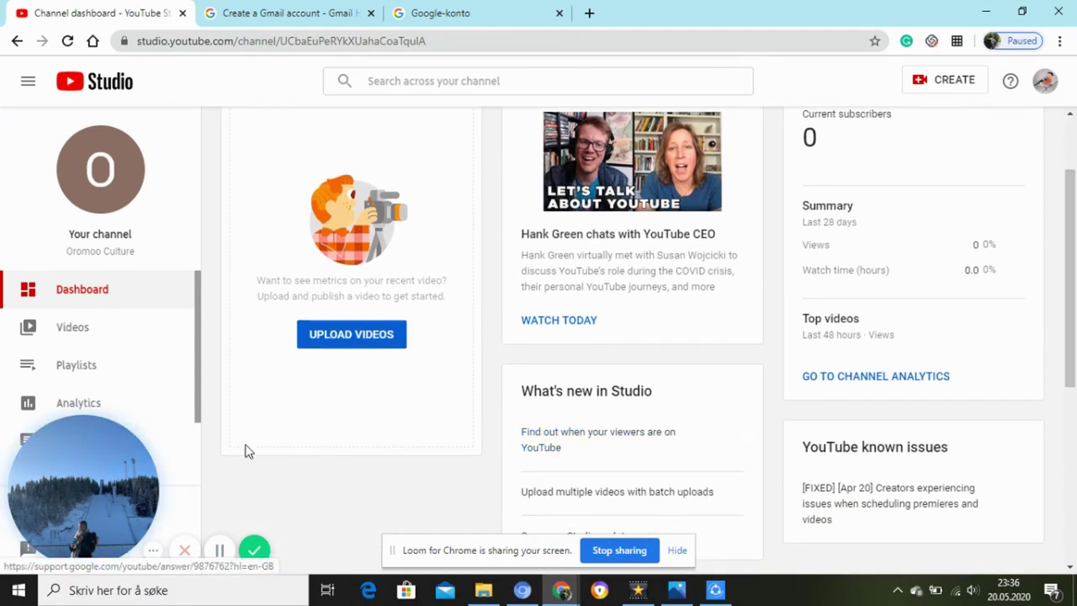
mouse_move(23, 439)
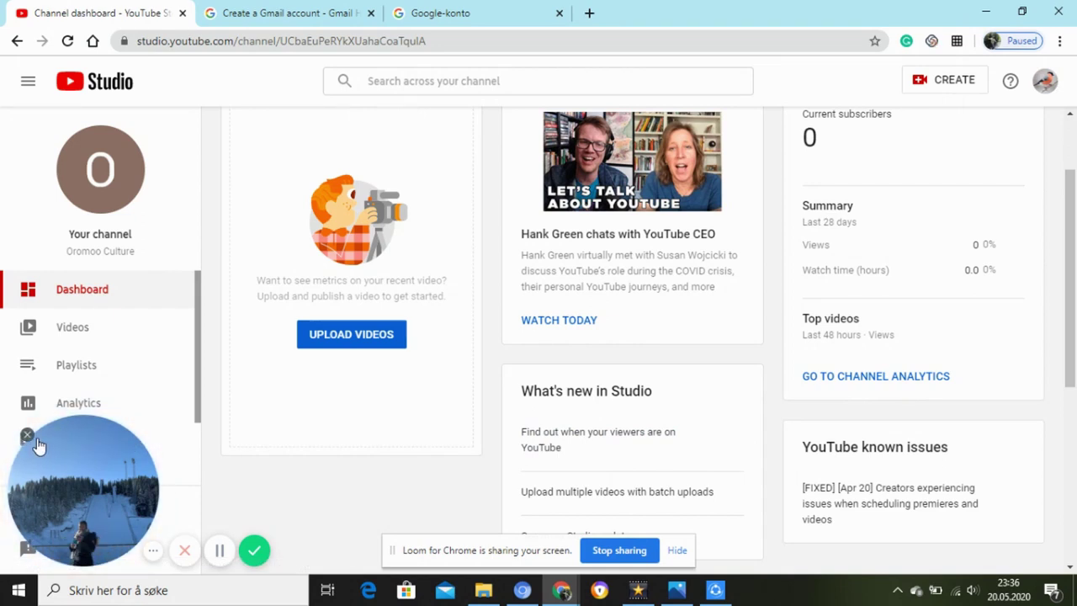
left_click(28, 436)
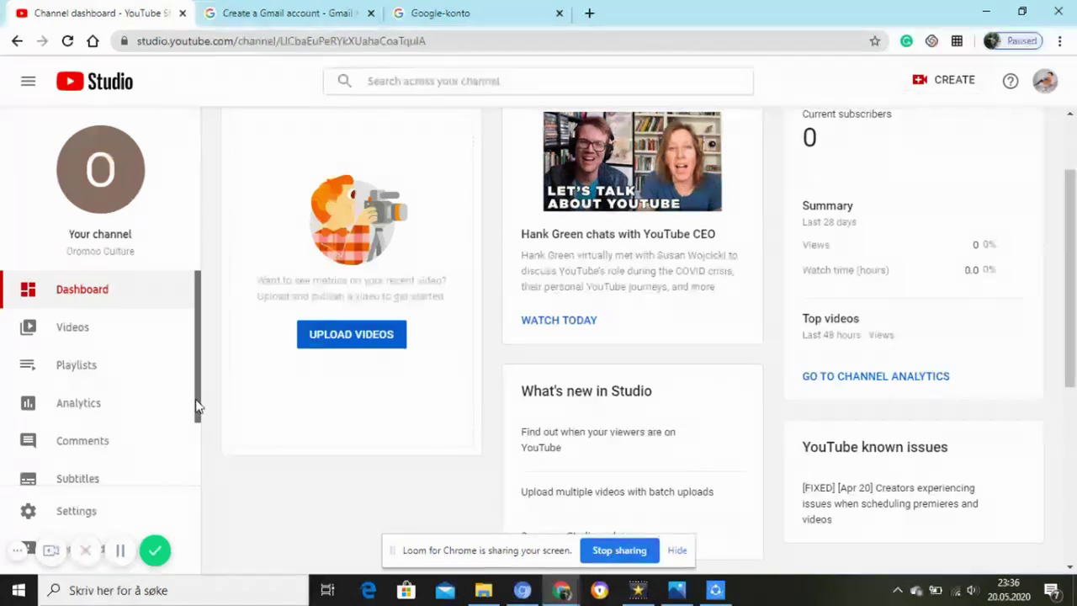
left_click_drag(196, 407, 201, 349)
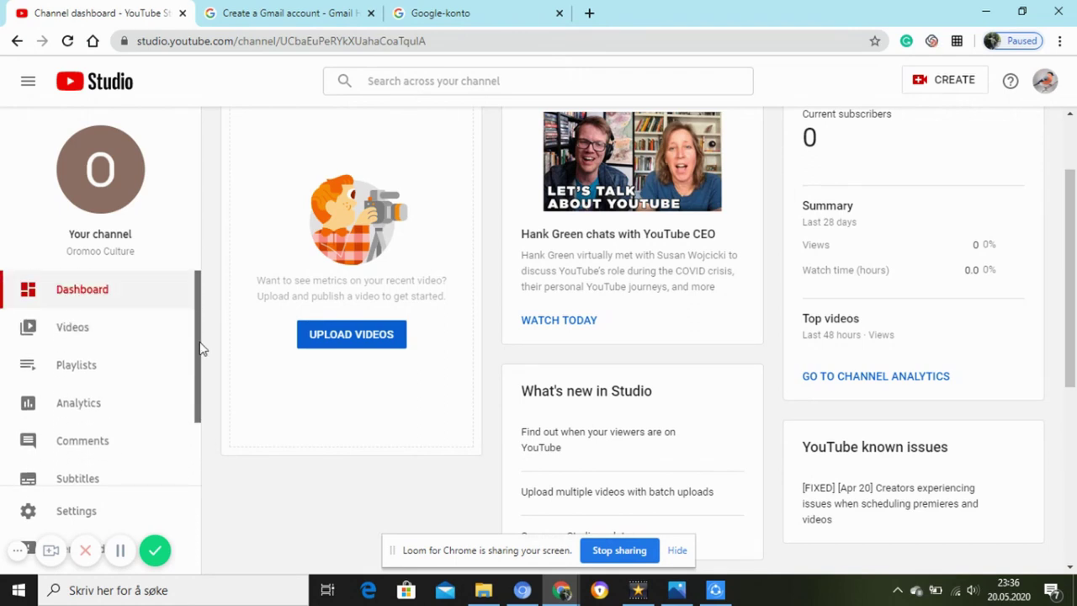
left_click_drag(207, 391, 206, 510)
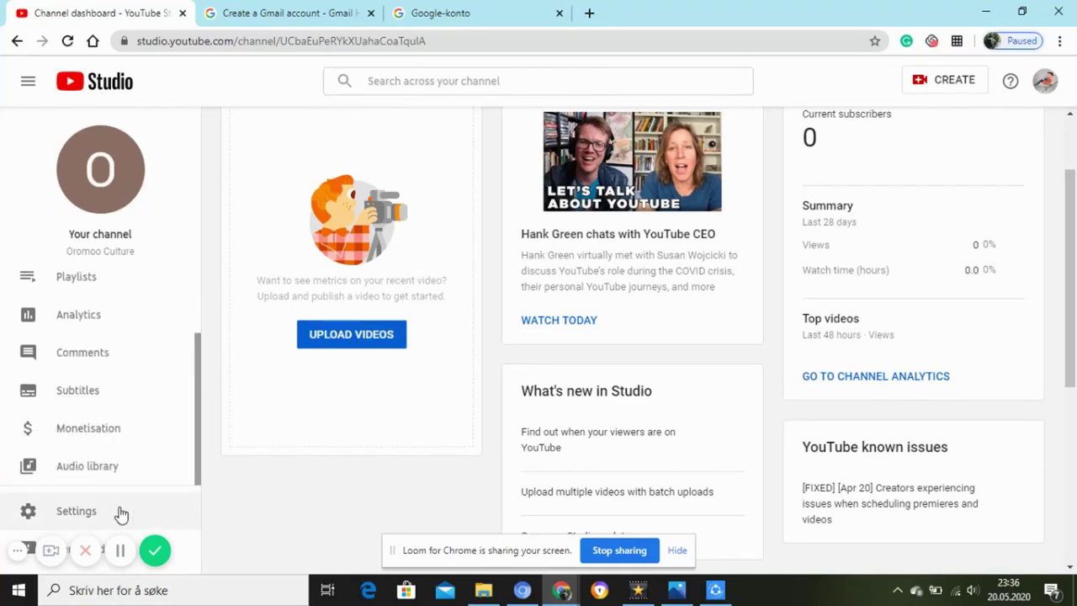
- Show the Channel basic info page under Studio Settings
left_click(77, 513)
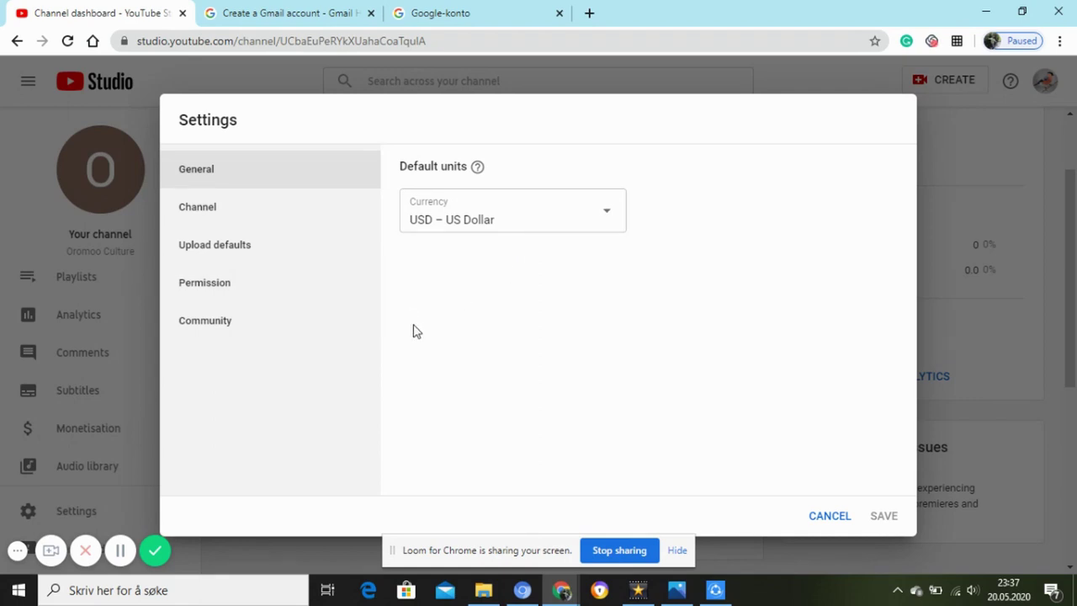
left_click(197, 210)
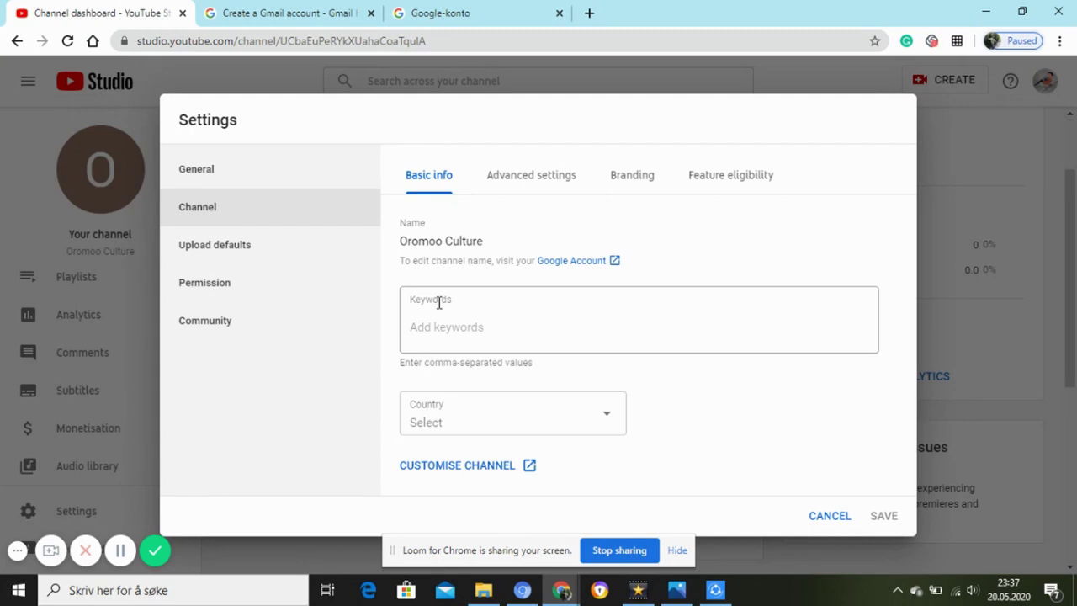
- Enter 'culture,' in the channel Keywords field on Basic info
double_click(438, 303)
left_click(454, 315)
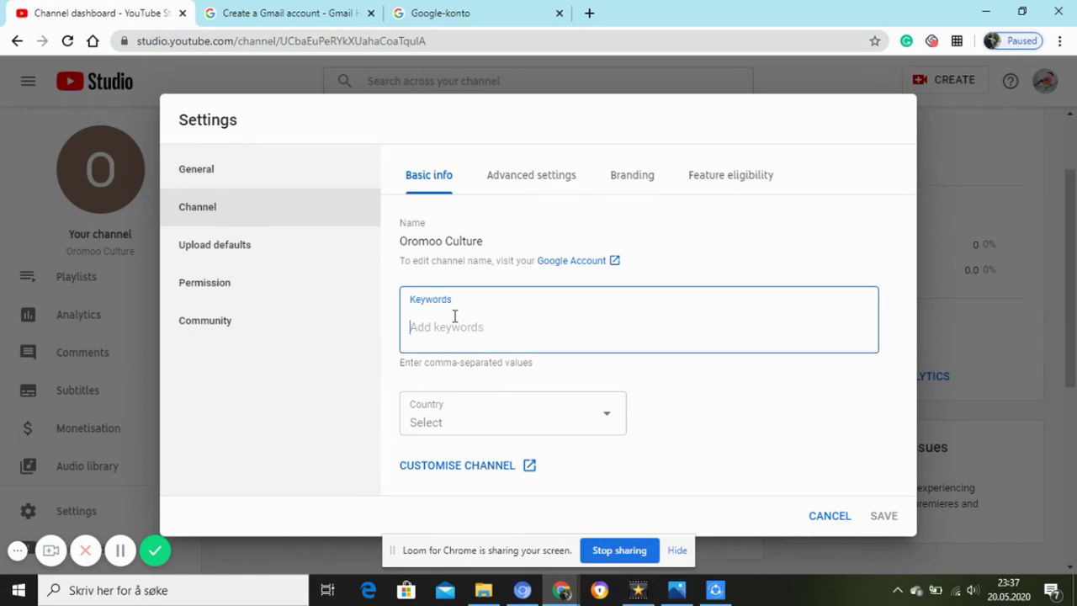
type("culture,")
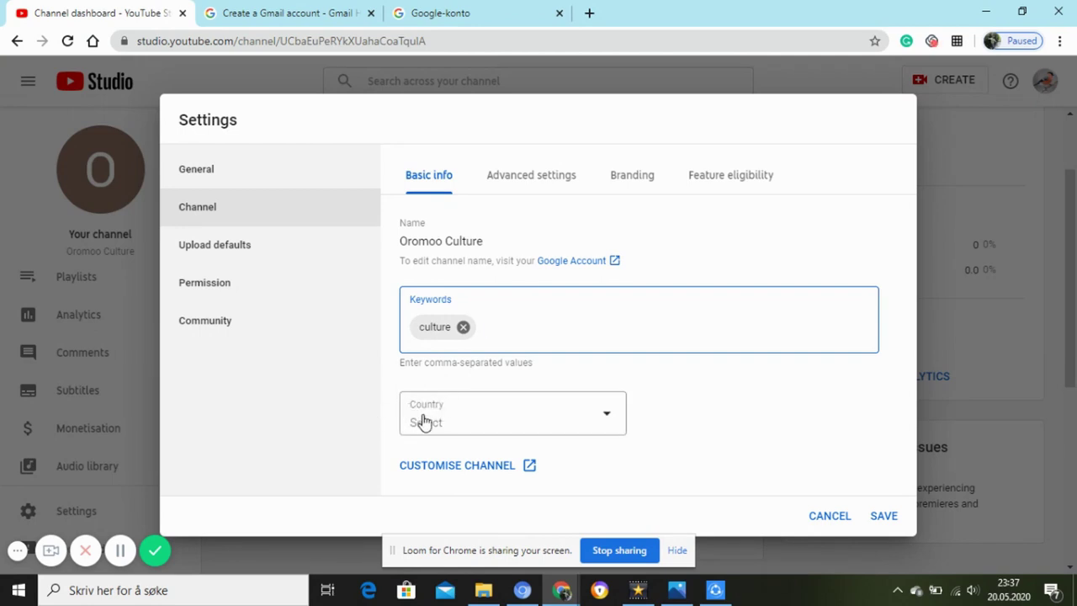
- Choose United States in the channel's Country dropdown list
left_click(608, 421)
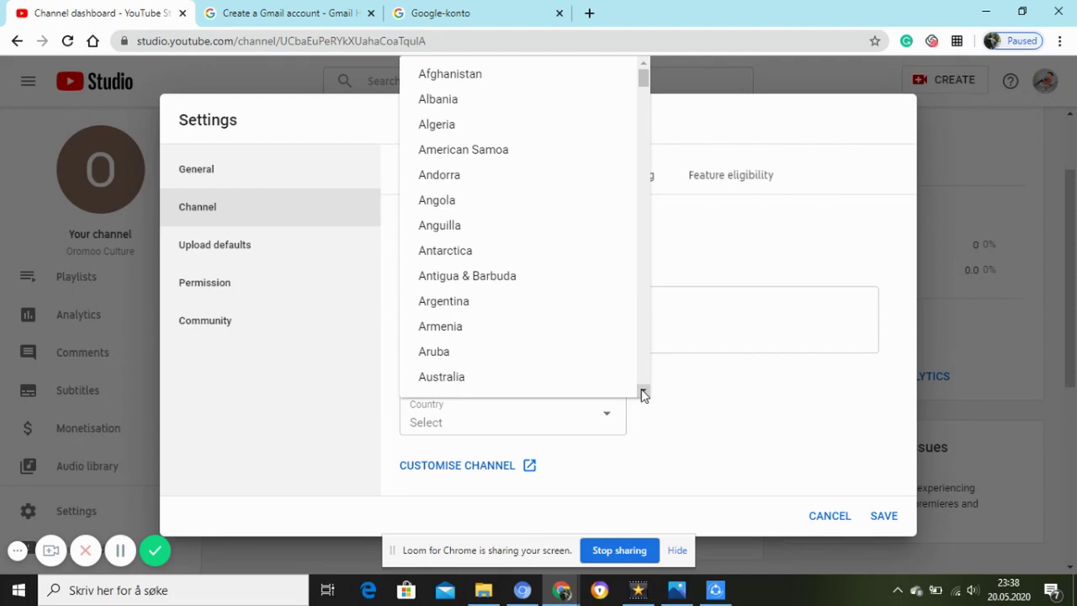
left_click(643, 394)
left_click(643, 394)
left_click(643, 394)
left_click(643, 395)
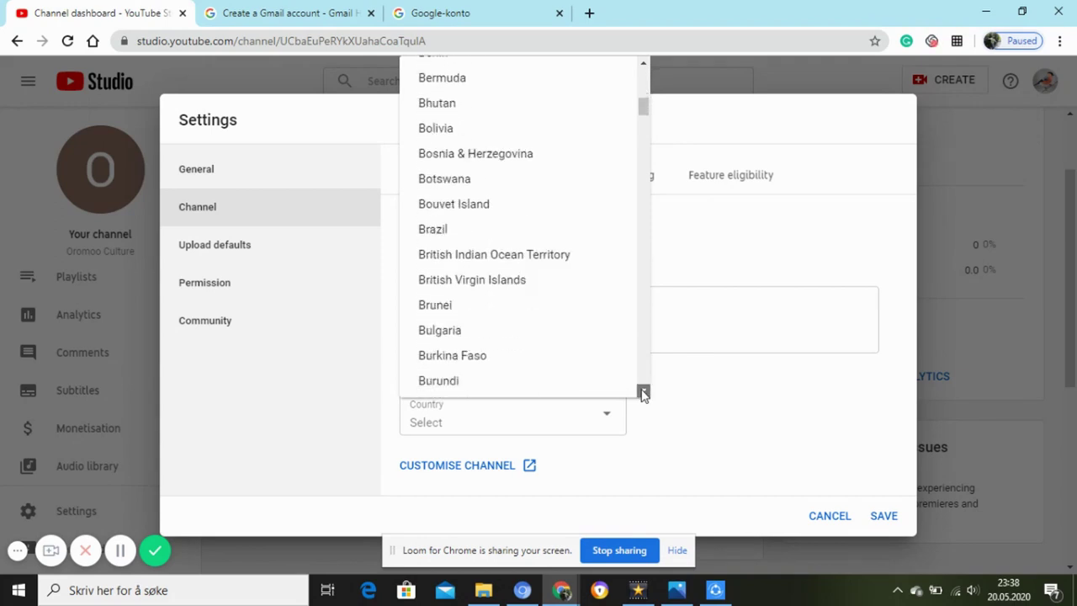
left_click(644, 394)
left_click(643, 394)
left_click(643, 395)
left_click(644, 394)
left_click(643, 395)
left_click(644, 394)
left_click(643, 395)
left_click(644, 394)
left_click(644, 394)
left_click(644, 394)
left_click(643, 395)
left_click(644, 394)
left_click(643, 394)
left_click(644, 395)
left_click(644, 395)
left_click(643, 395)
left_click(643, 394)
left_click(643, 395)
left_click(644, 395)
left_click(643, 395)
left_click(644, 394)
left_click(644, 395)
left_click(643, 394)
left_click(644, 394)
left_click(643, 394)
left_click(643, 395)
left_click(643, 394)
left_click(643, 395)
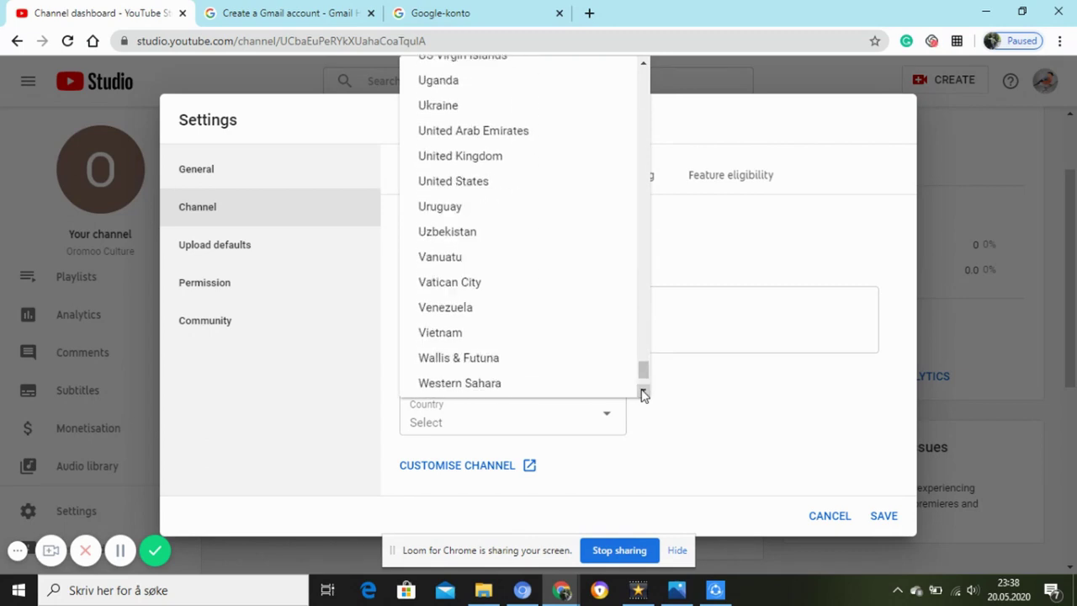
left_click(644, 66)
left_click(644, 66)
left_click(643, 66)
left_click(643, 66)
left_click(644, 66)
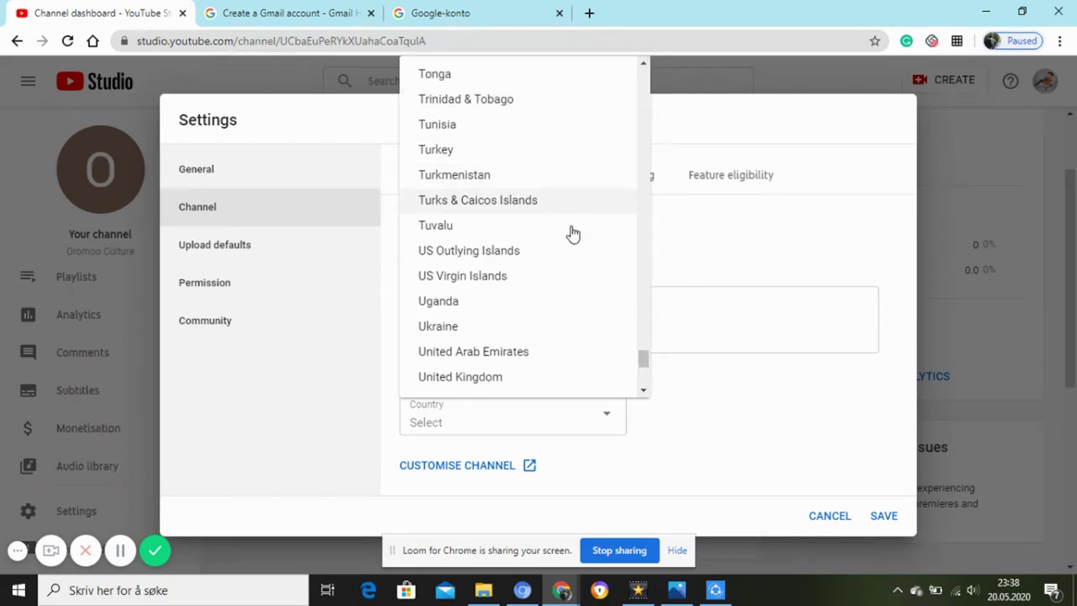
left_click(643, 391)
left_click(644, 392)
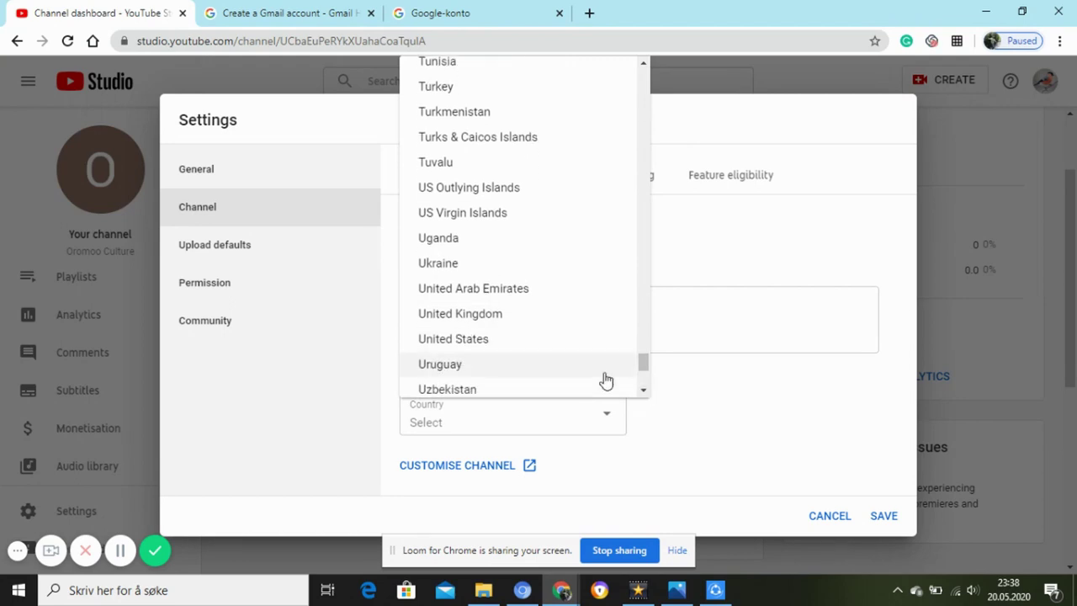
left_click(471, 339)
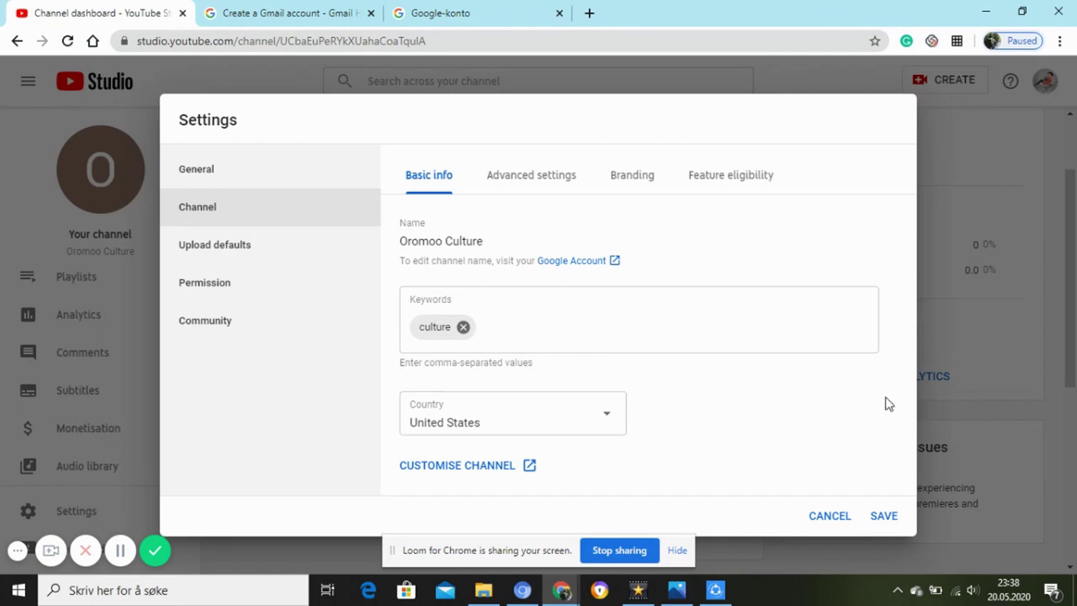
- Save the keyword and country settings and return to the channel dashboard
left_click(883, 525)
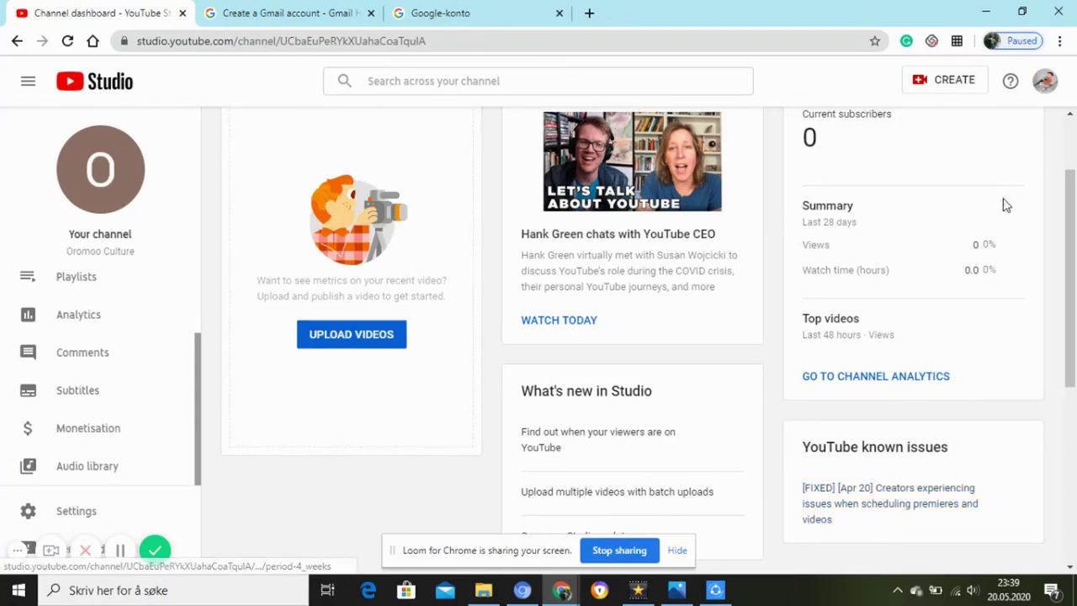
left_click(1069, 149)
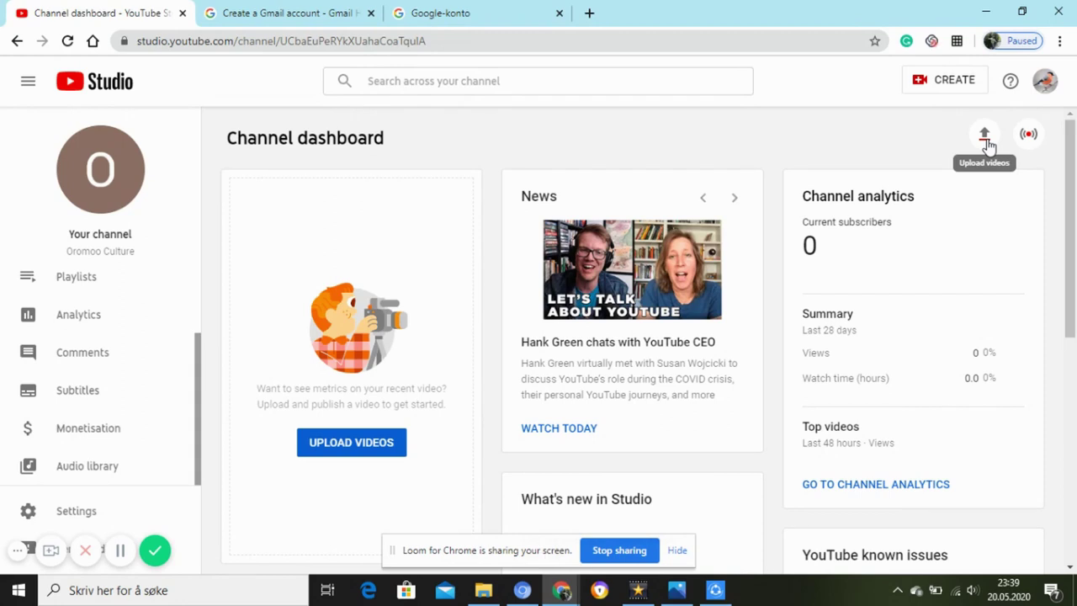
- Start a new video upload and browse to the Nedlastinger downloads folder
left_click(986, 139)
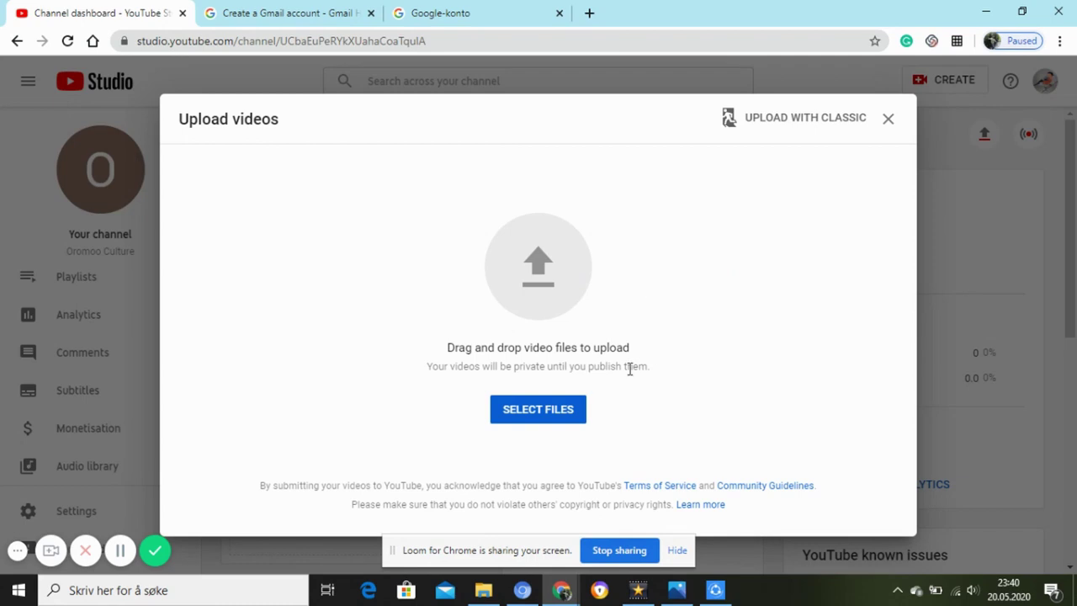
left_click(538, 418)
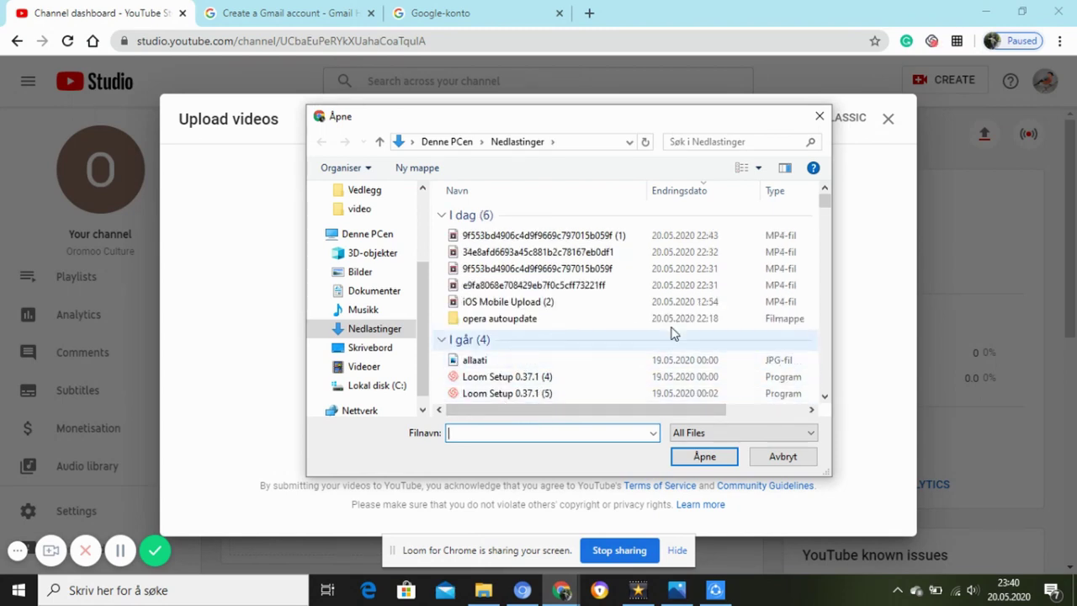
left_click_drag(824, 208, 819, 262)
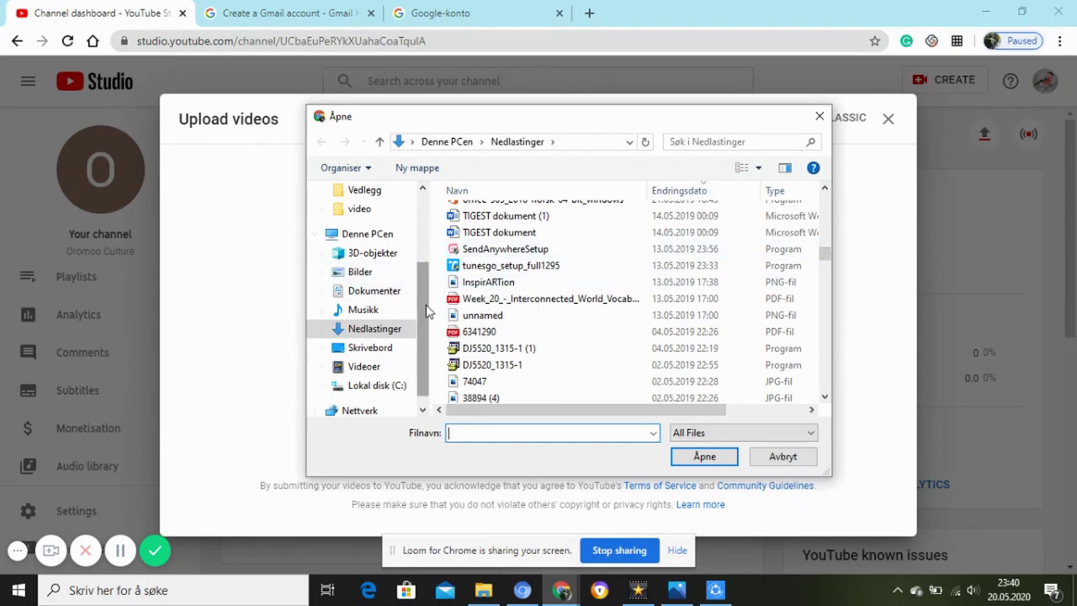
left_click_drag(427, 311, 425, 281)
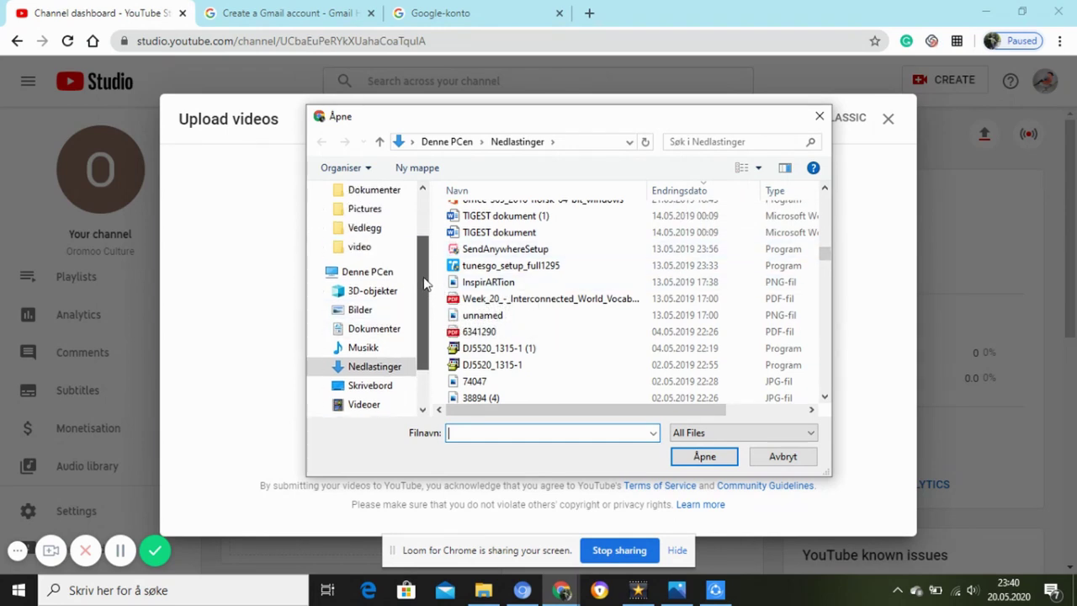
left_click(375, 368)
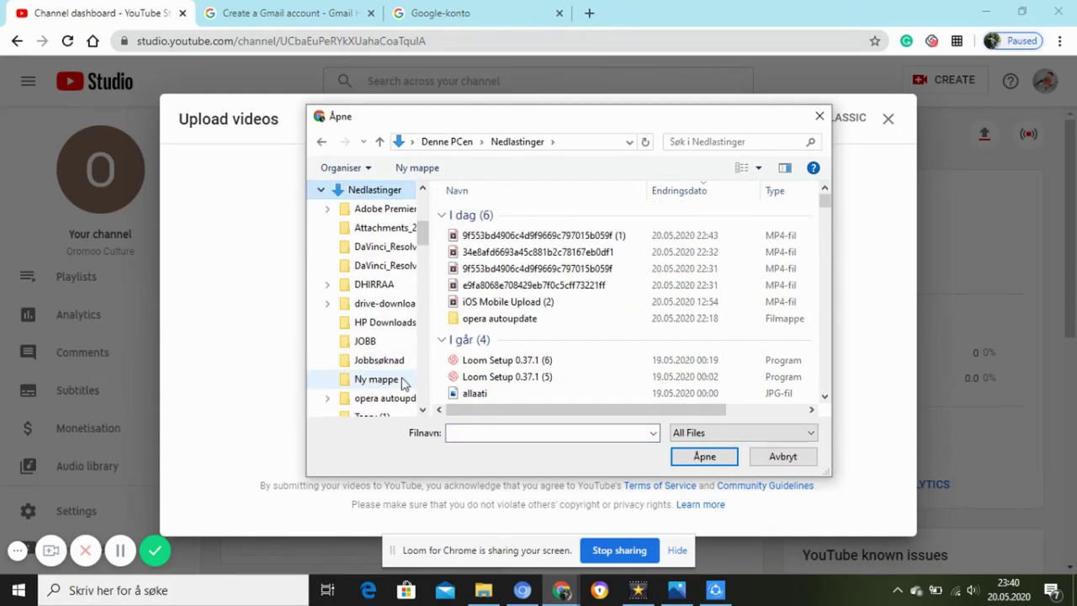
left_click(468, 434)
- Upload the e9fa8068e708429eb7f0c5cff73221ff video after first trying corona 1.vpj
type("c")
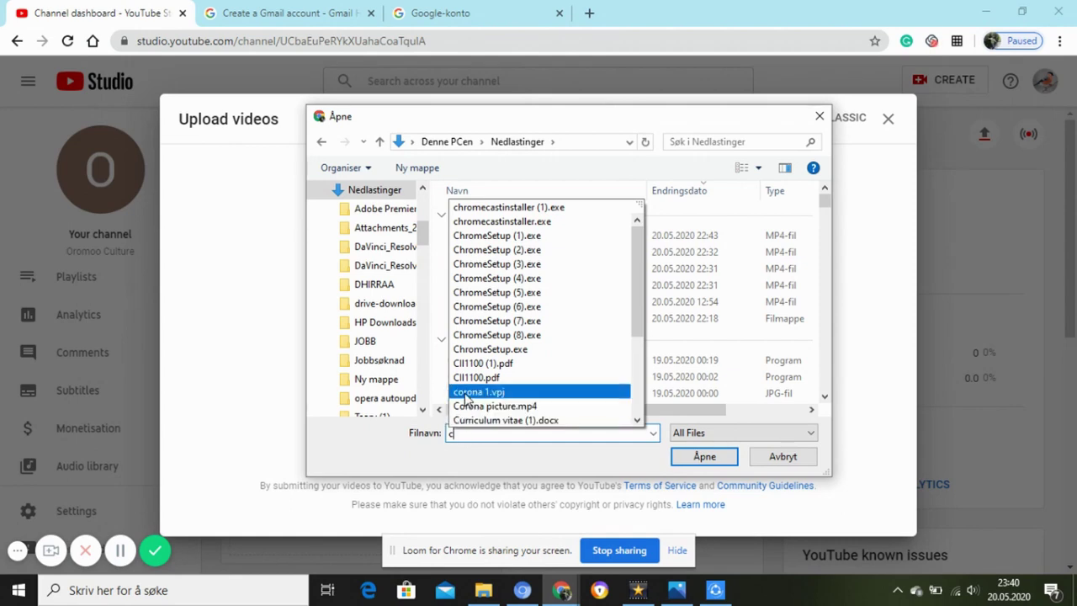
left_click(467, 397)
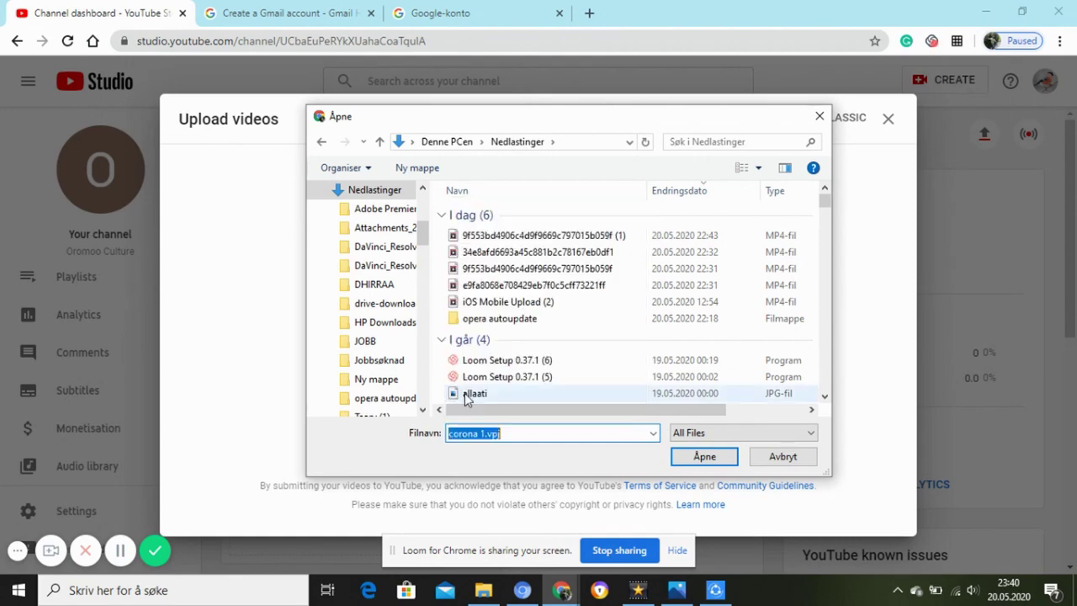
left_click(697, 468)
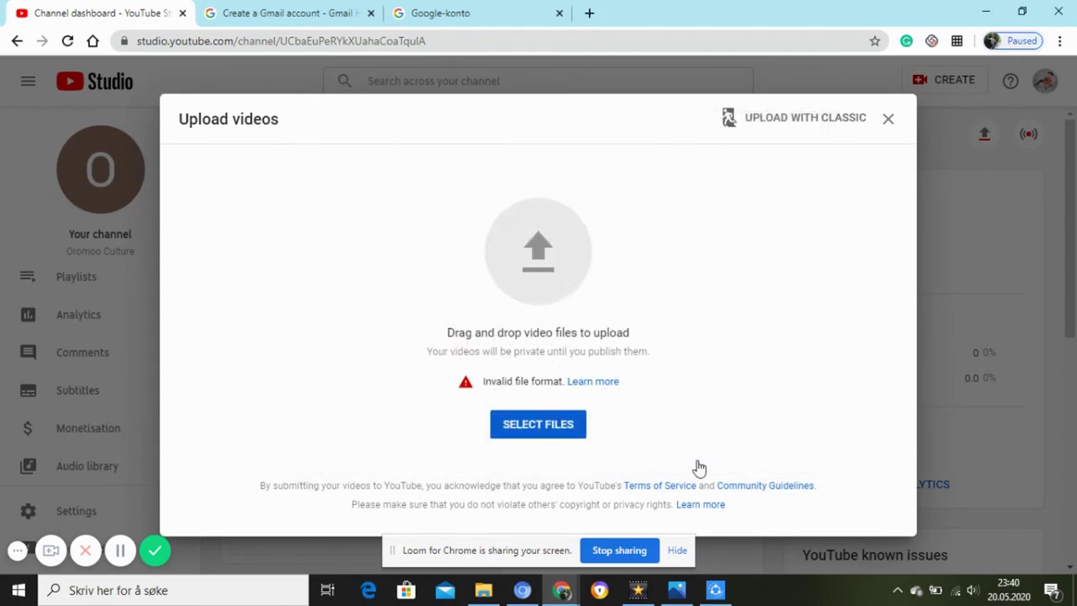
left_click(547, 431)
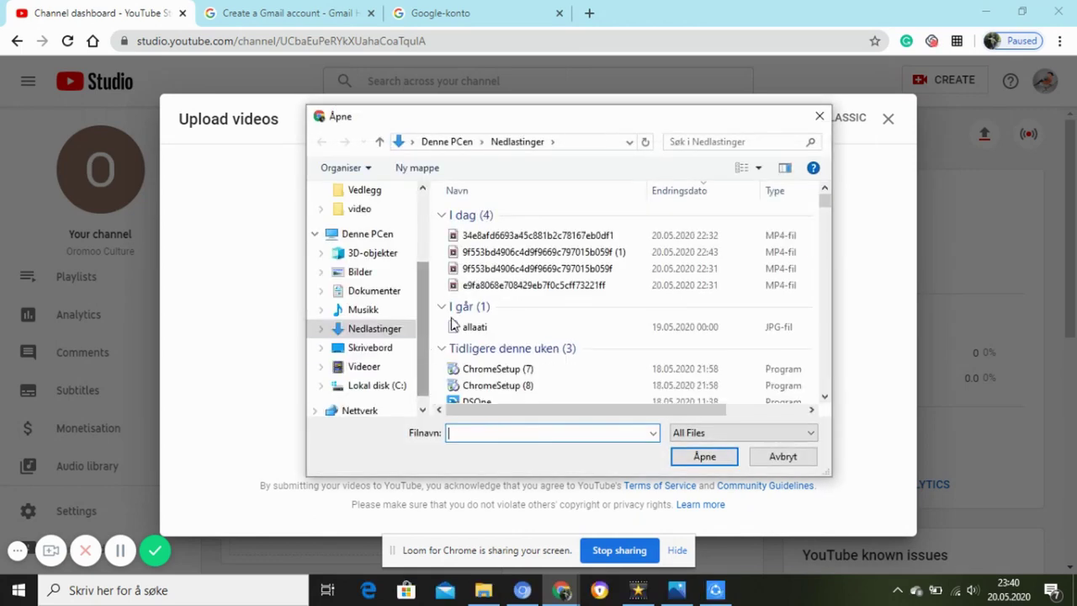
left_click(497, 287)
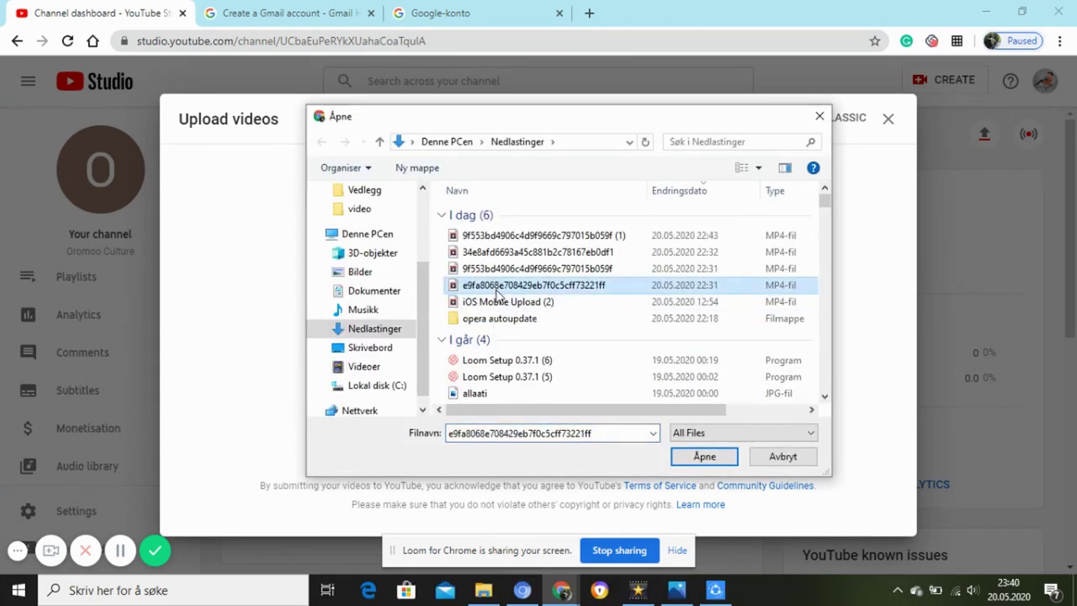
left_click(696, 460)
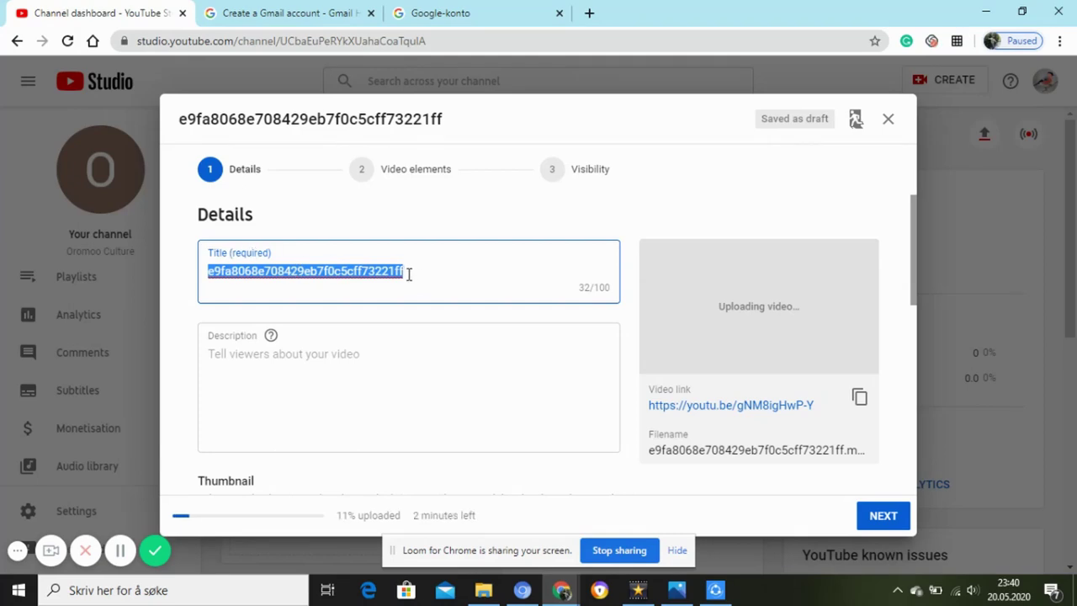
- Replace the auto-generated video title with 'culture'
key("BackSpace")
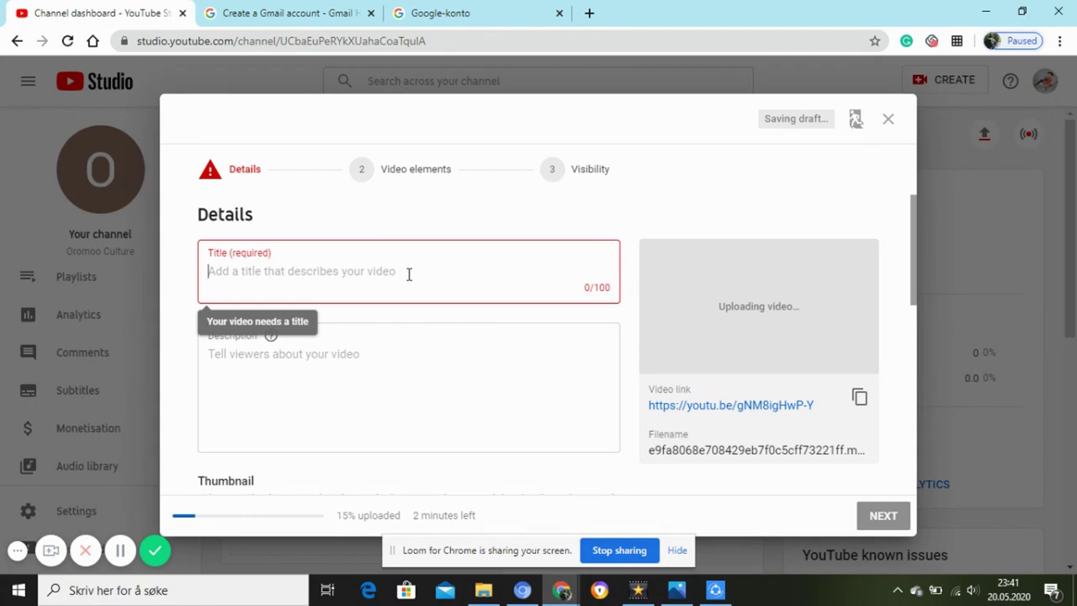
type("cult")
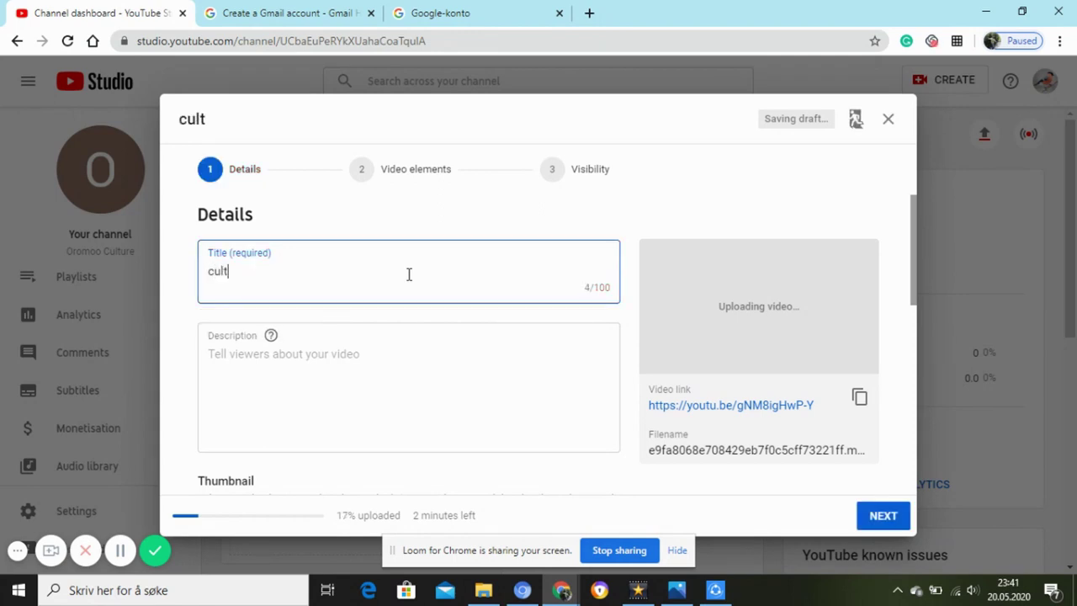
type("ure")
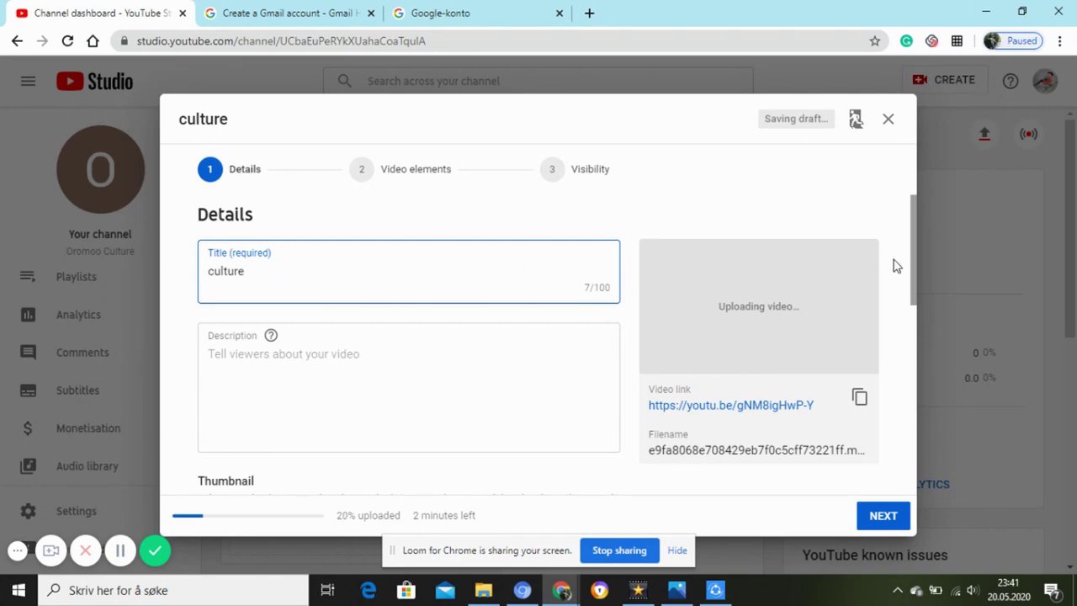
left_click_drag(914, 268, 918, 285)
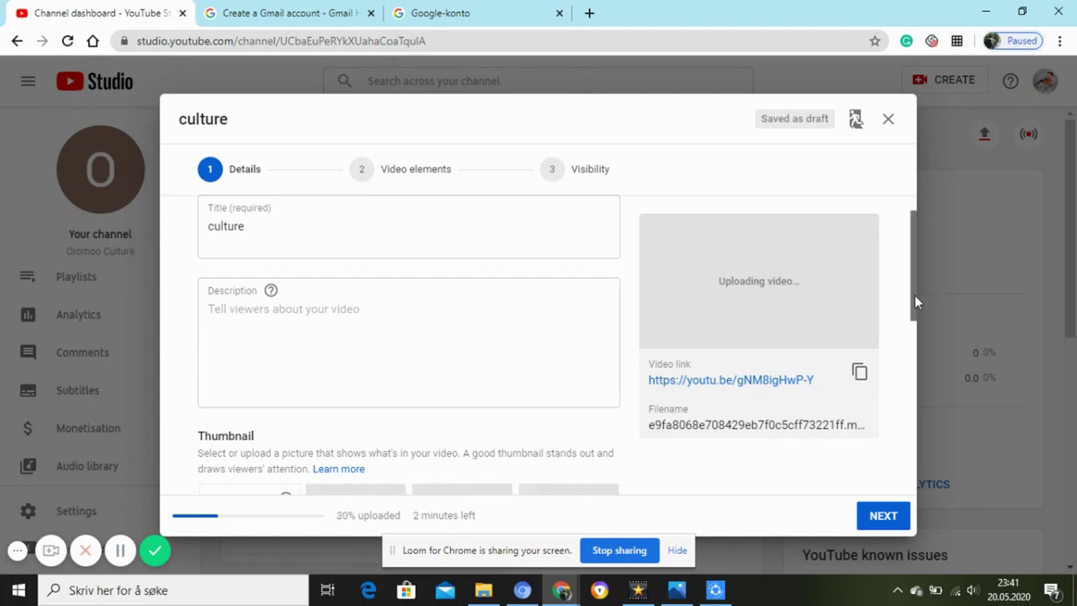
left_click_drag(913, 294, 920, 343)
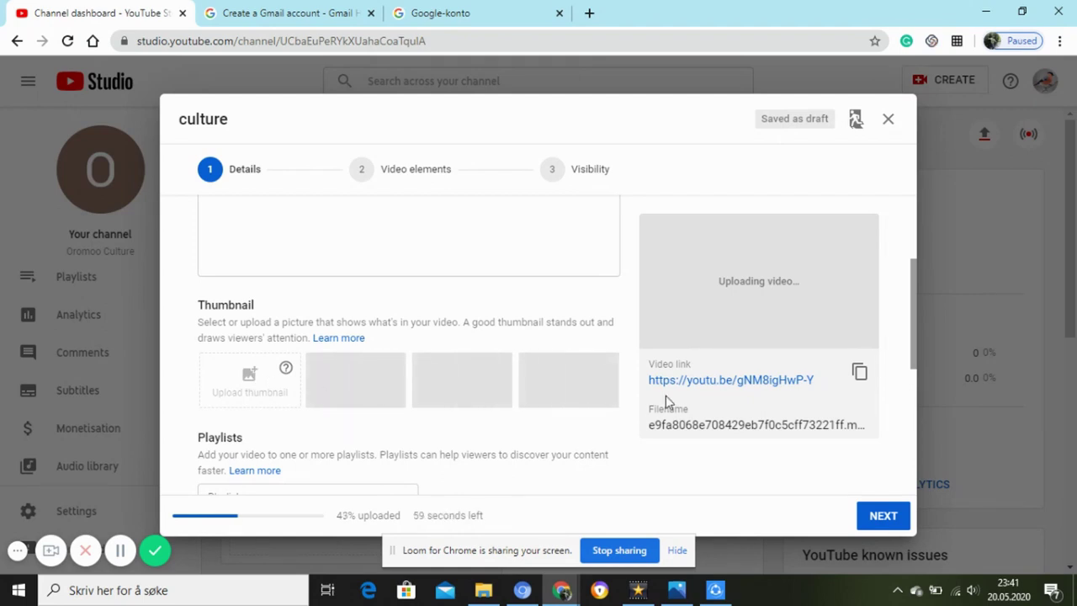
- Set the Audience option to 'No, it's not Made for Kids'
left_click_drag(912, 349, 935, 466)
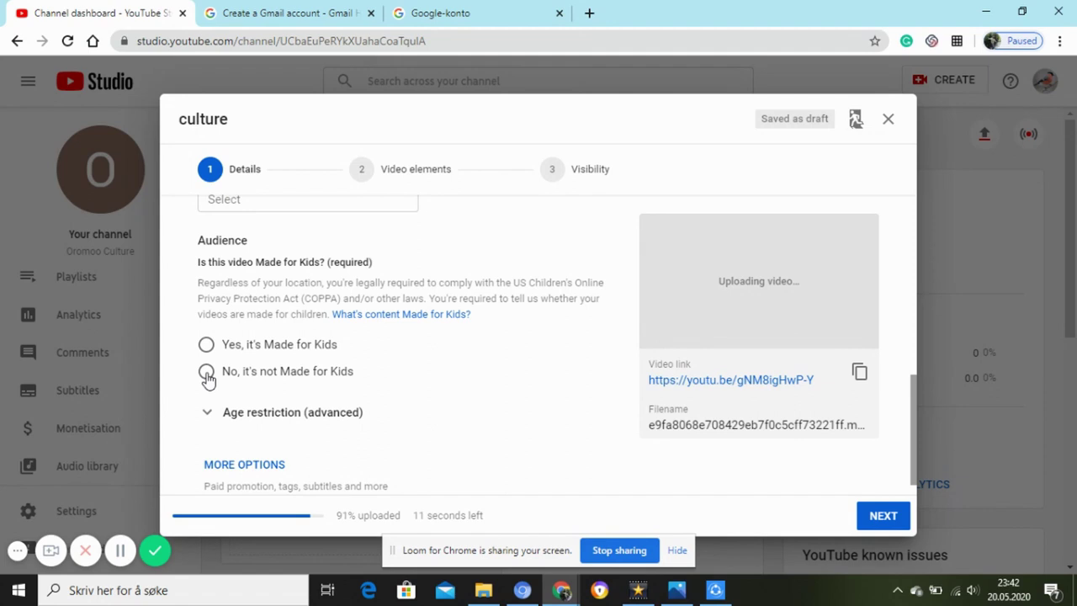
left_click(206, 373)
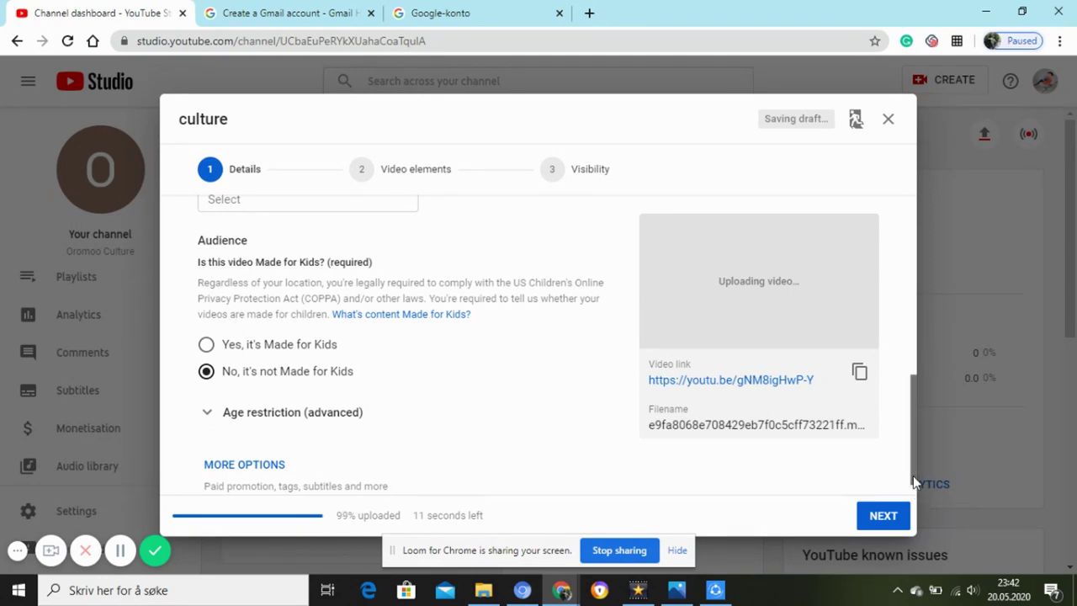
scroll(914, 477, "down", 1)
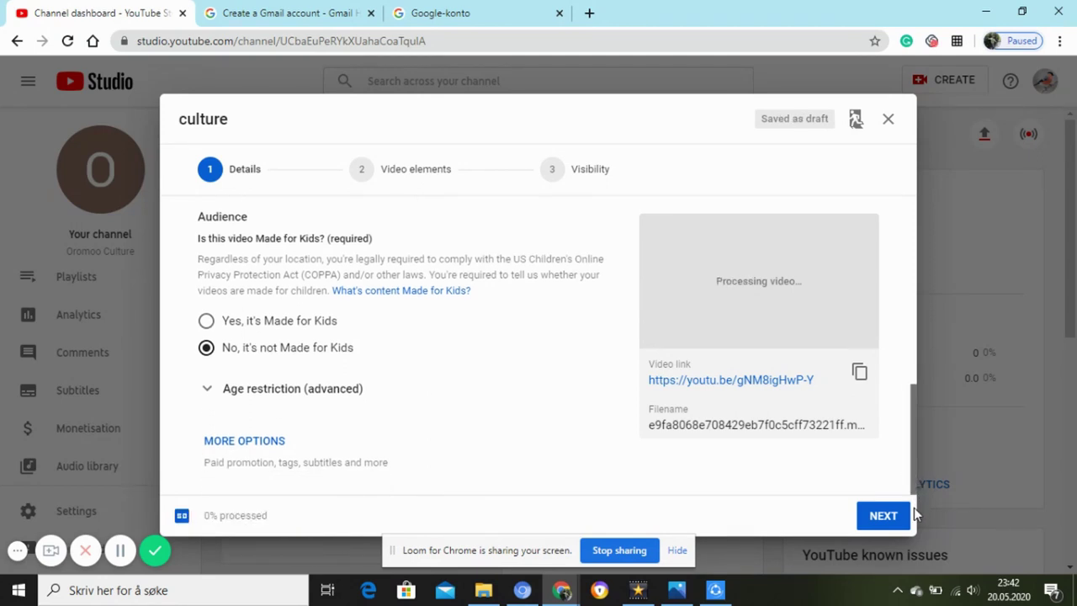
- Expand the extra details options, select the tags field, and advance to Video elements
left_click(250, 441)
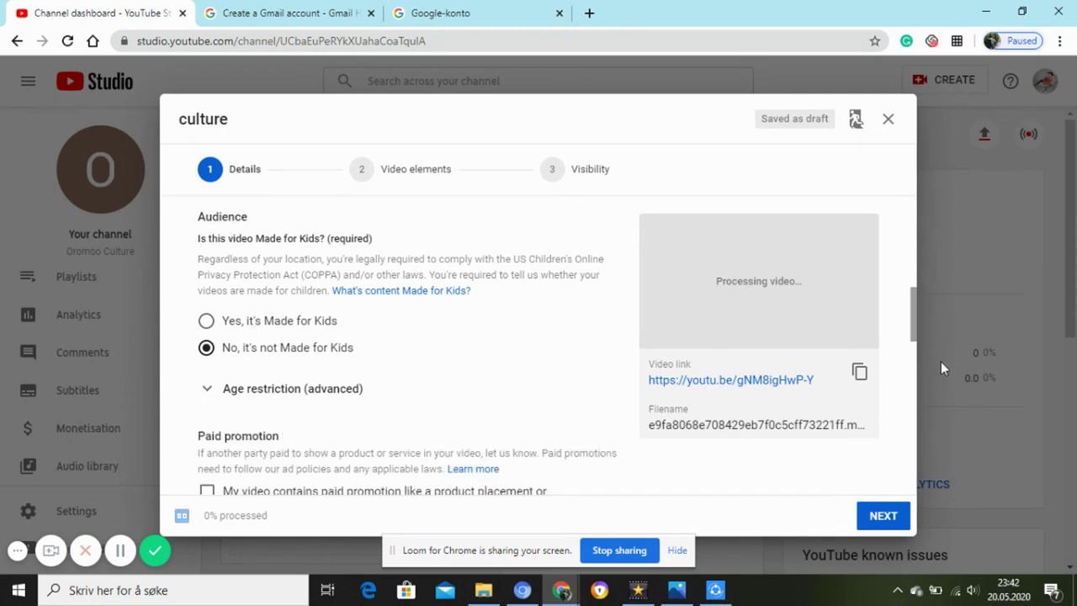
left_click_drag(911, 329, 930, 385)
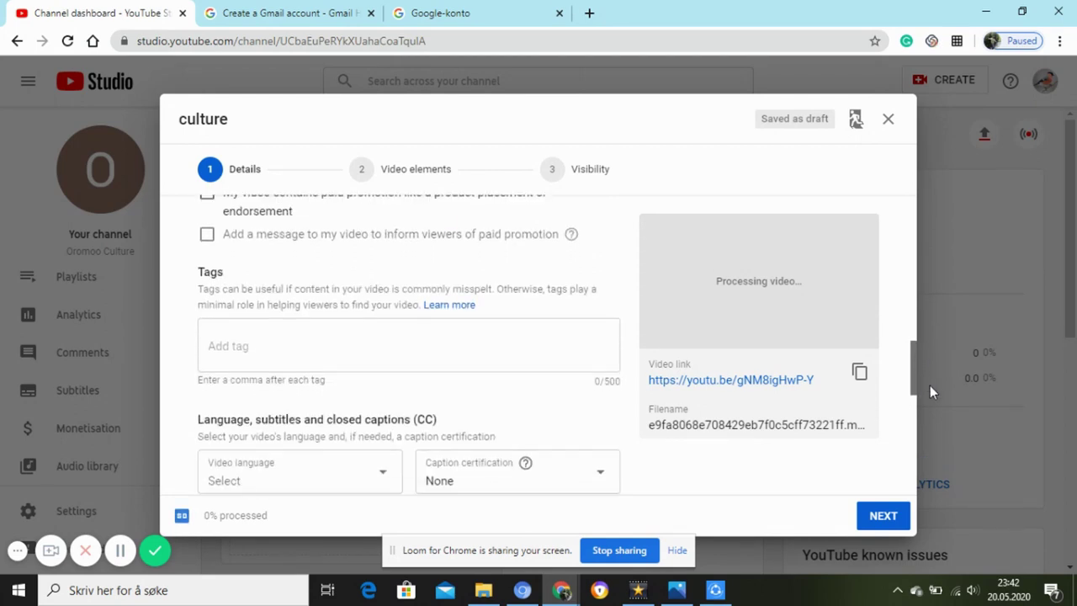
left_click(263, 345)
left_click(879, 517)
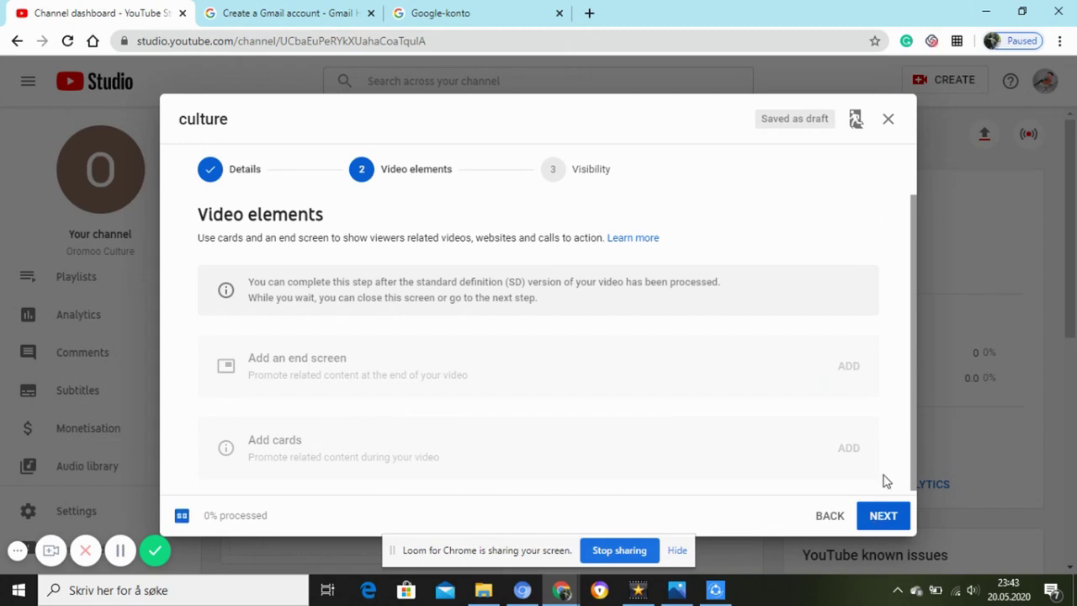
- Set the culture video's visibility to Public and publish it
left_click(882, 518)
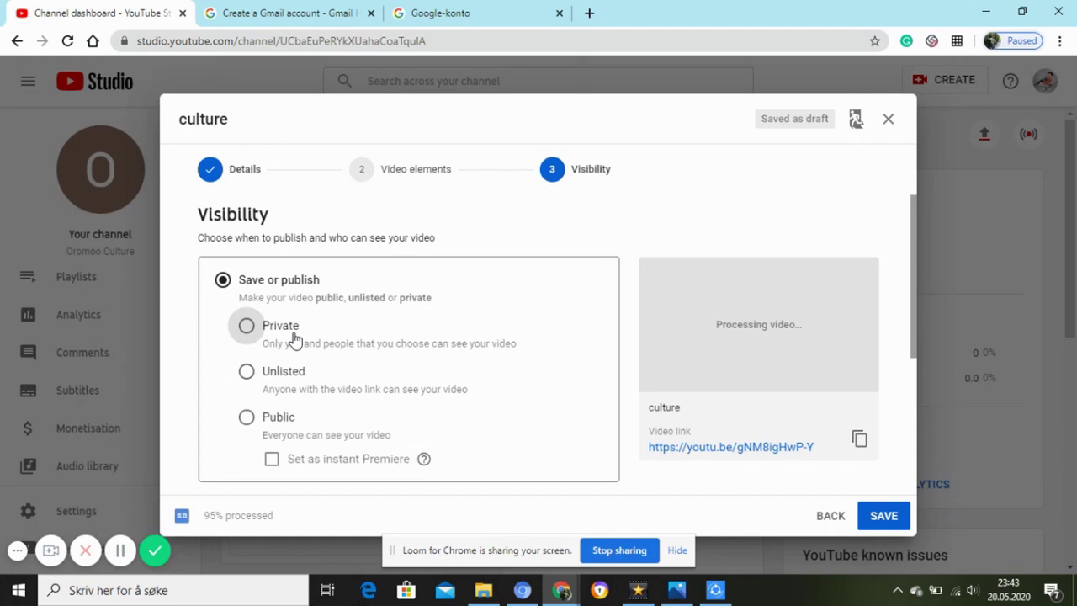
left_click(246, 416)
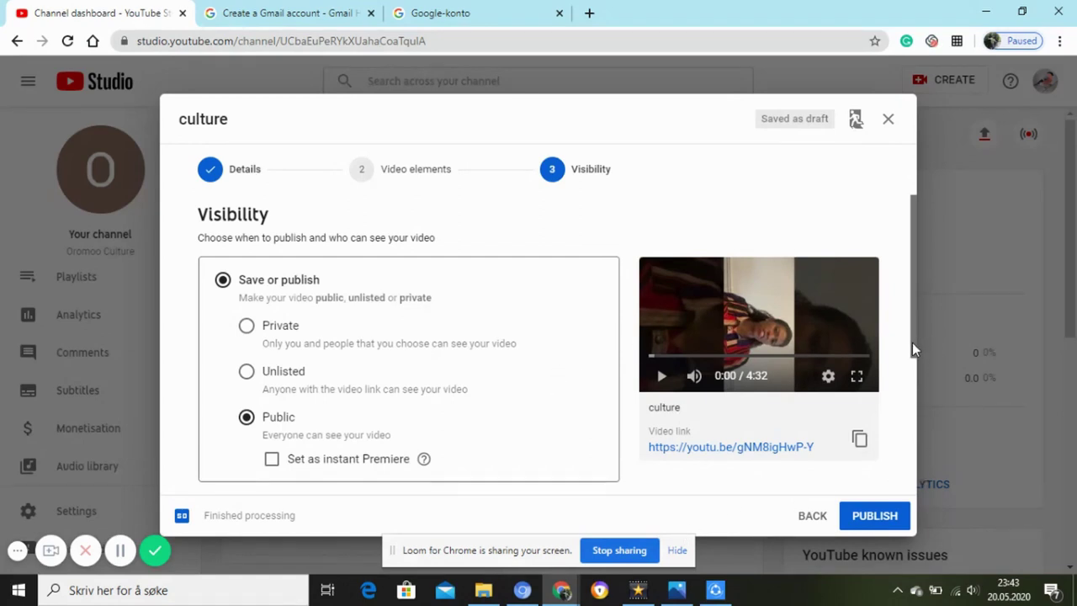
left_click_drag(912, 343, 904, 422)
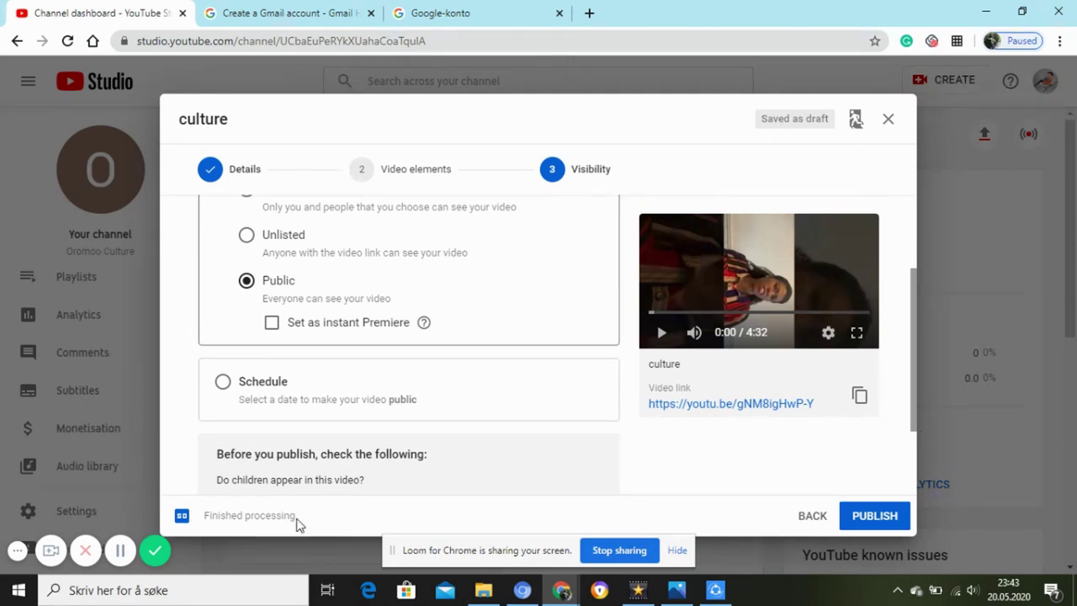
left_click(866, 517)
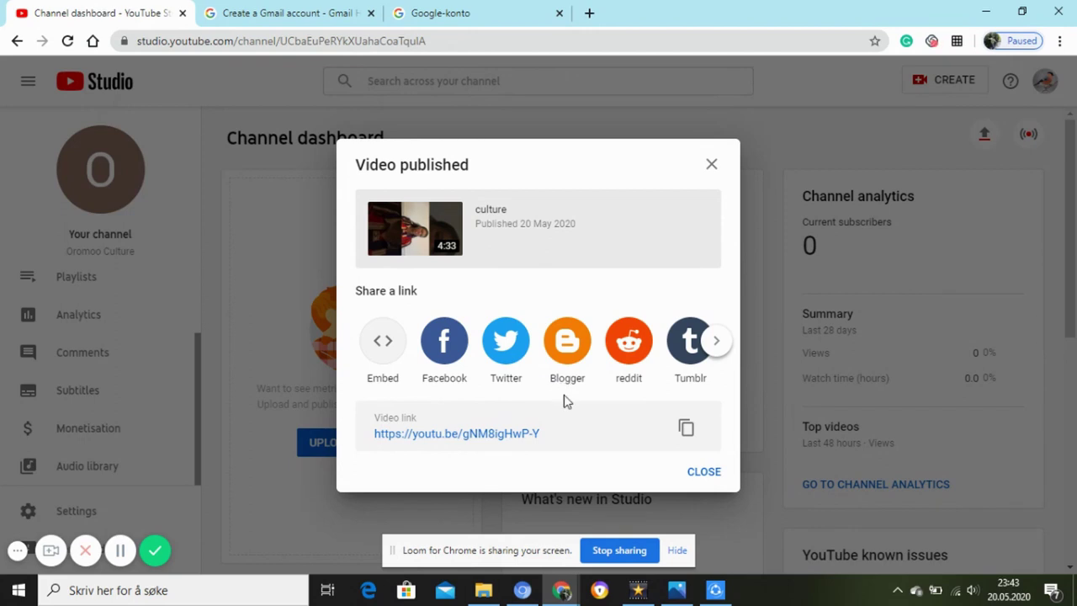
- Browse the sharing destinations, then close the Video published confirmation
left_click(716, 340)
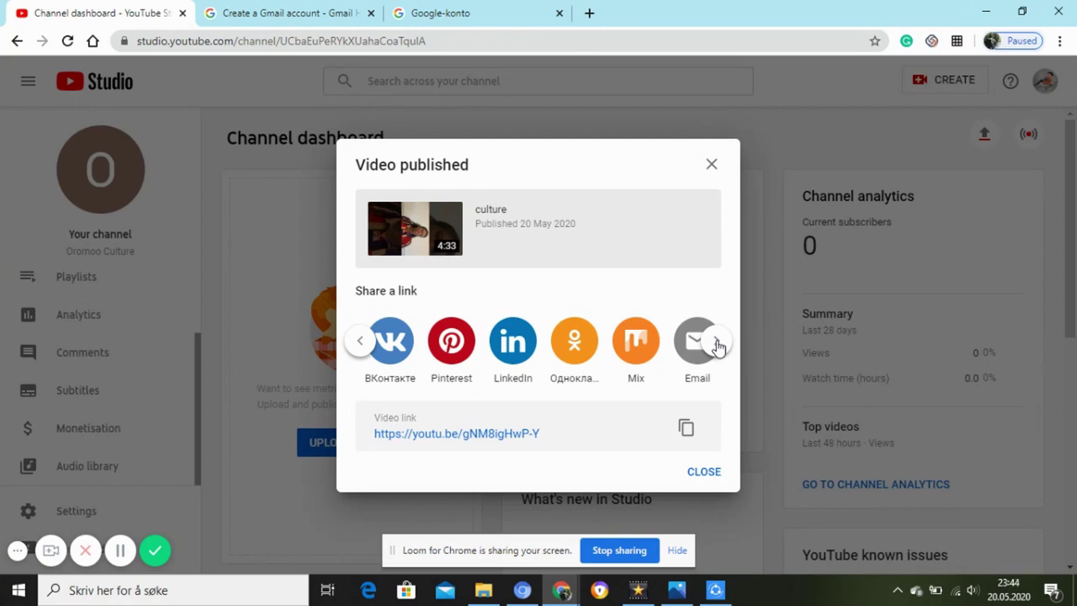
left_click(361, 342)
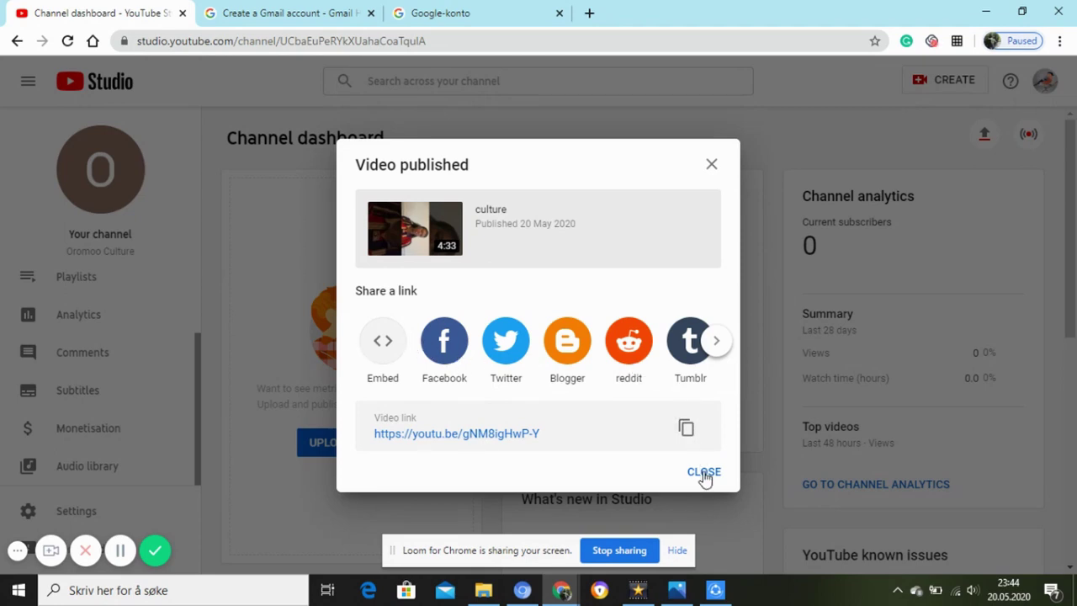
left_click(704, 473)
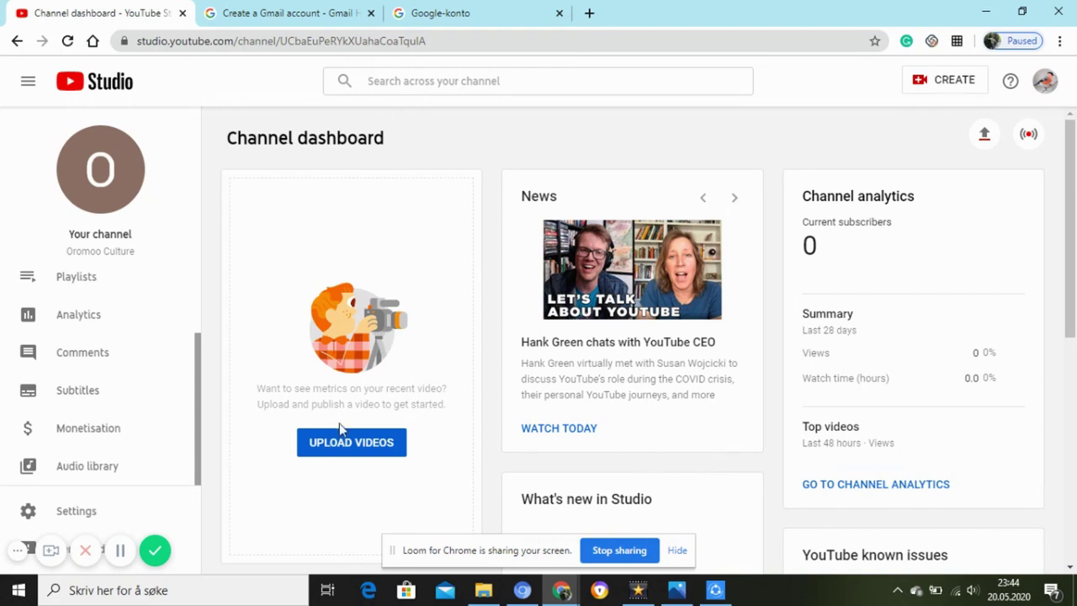
- Open the Videos page from the sidebar to list the channel's uploads
left_click_drag(199, 383, 196, 298)
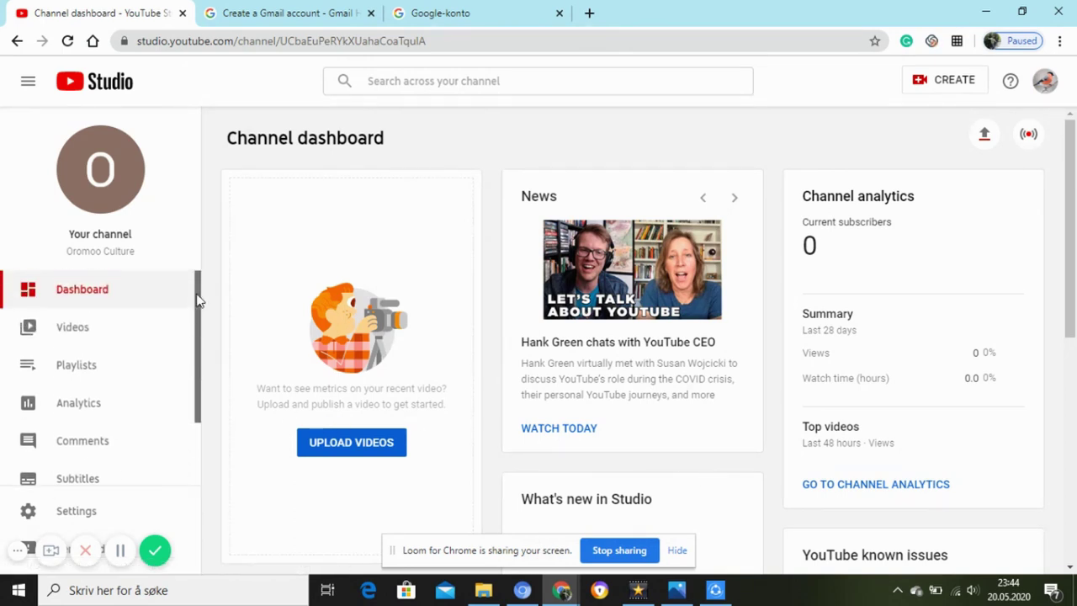
left_click(80, 335)
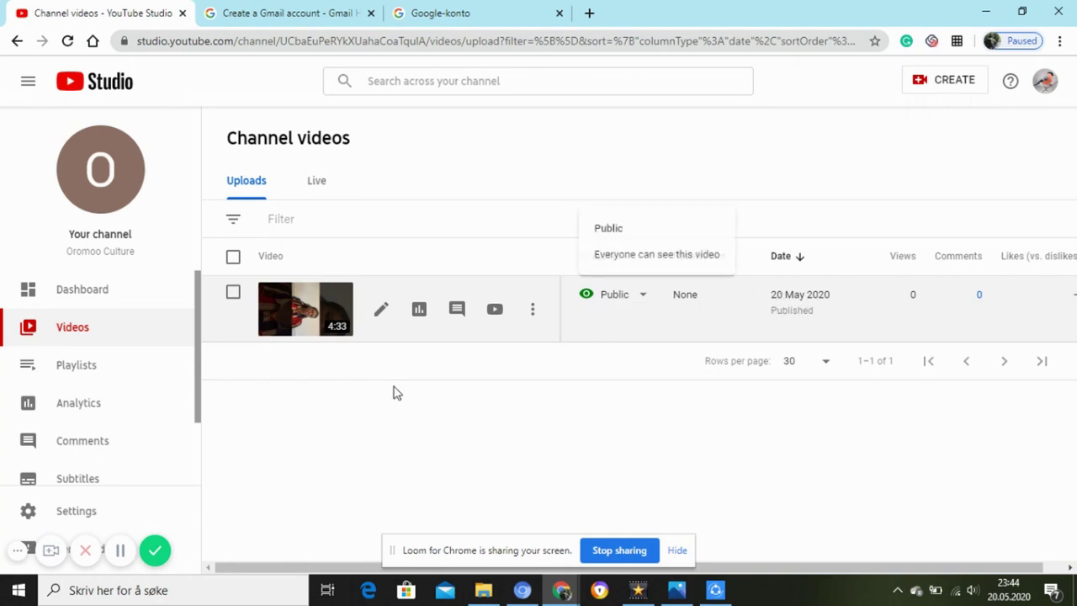
mouse_move(561, 590)
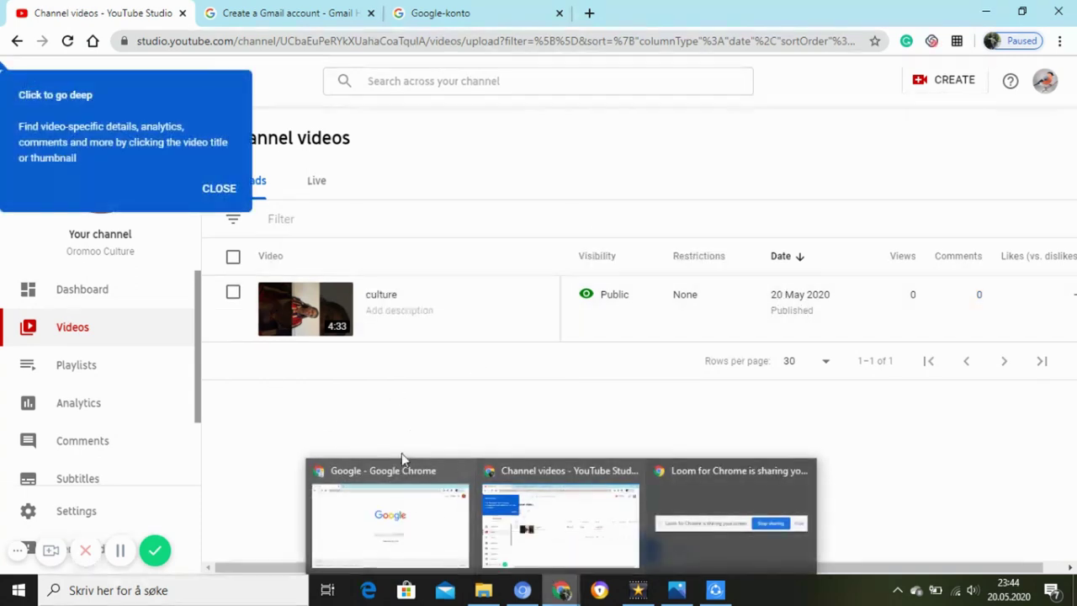